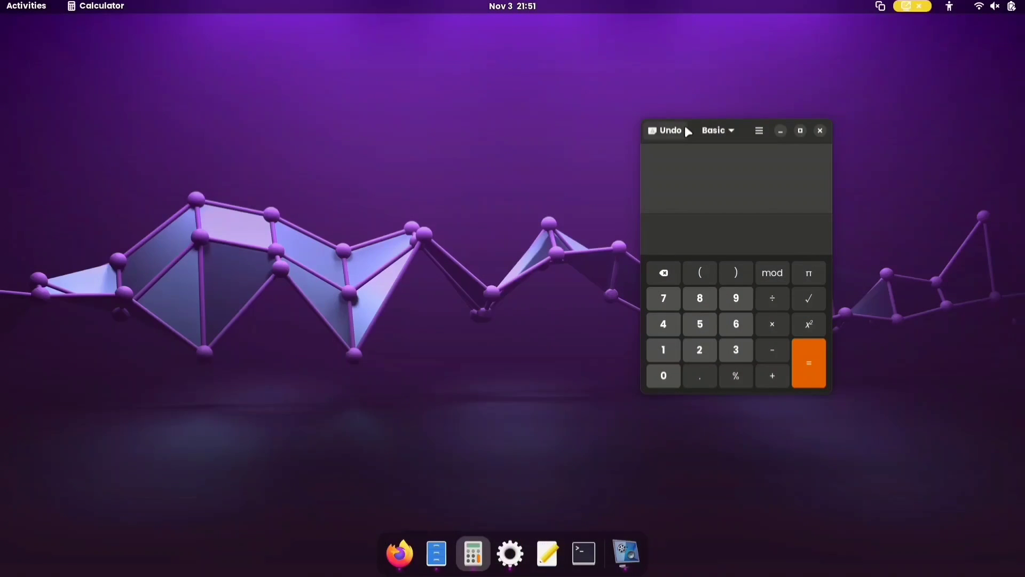
# - Close the Calculator and cycle past the Files and Firefox workspaces to the empty workspace
pyautogui.moveTo(684, 123); pyautogui.dragTo(321, 93)
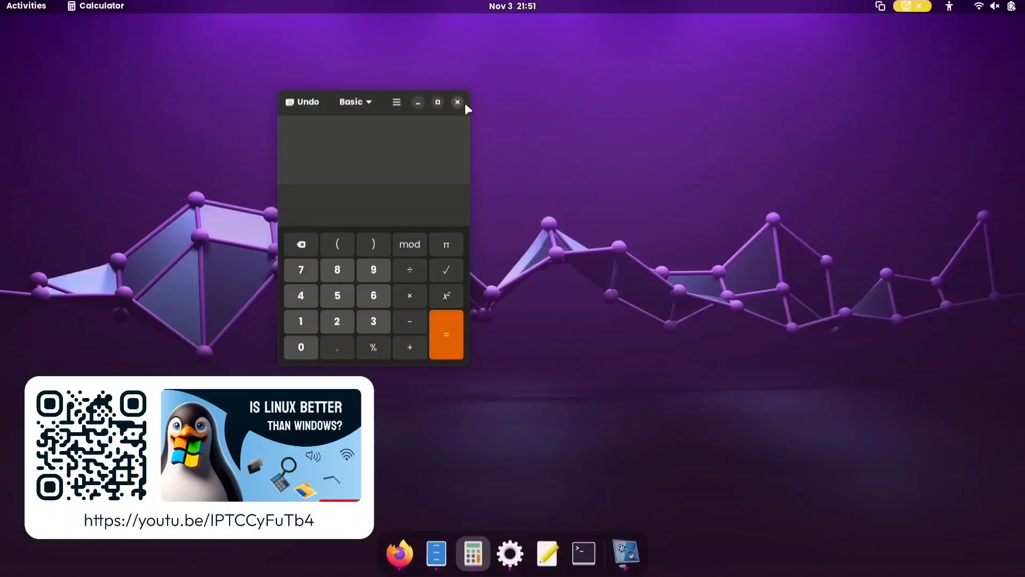
pyautogui.click(457, 102)
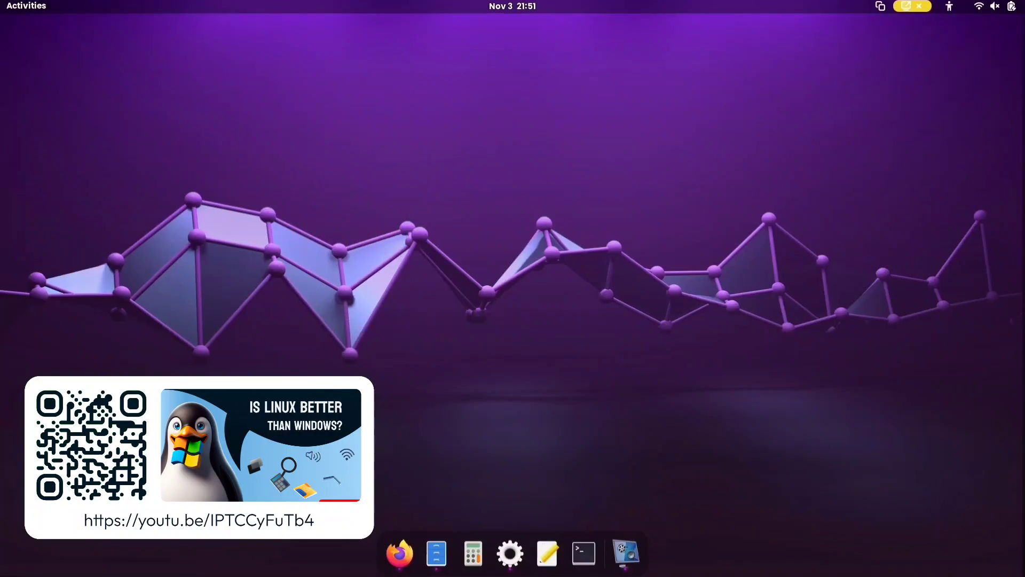
pyautogui.hotkey('ctrl', 'alt', 'Right')
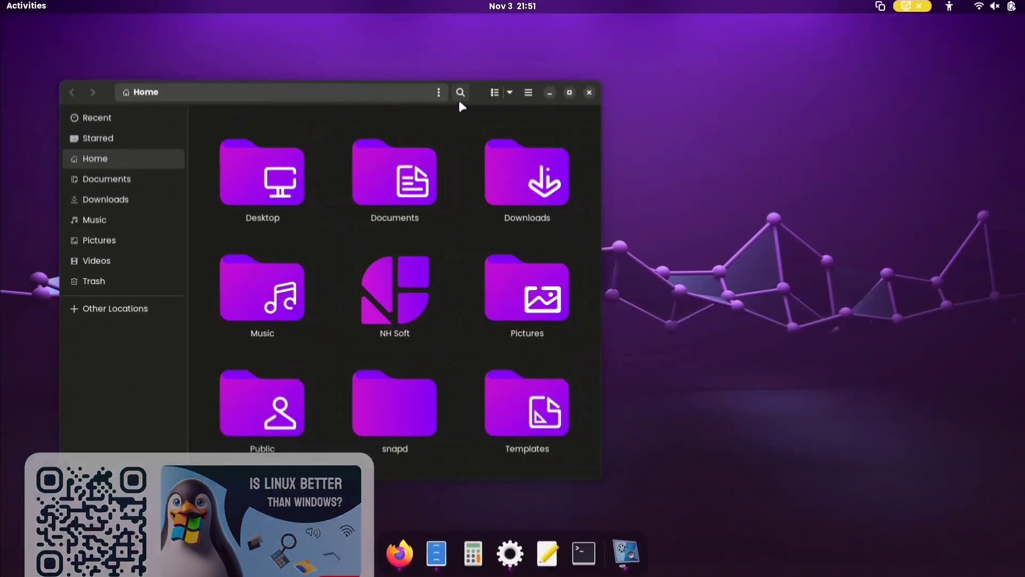
pyautogui.hotkey('ctrl', 'alt', 'Right')
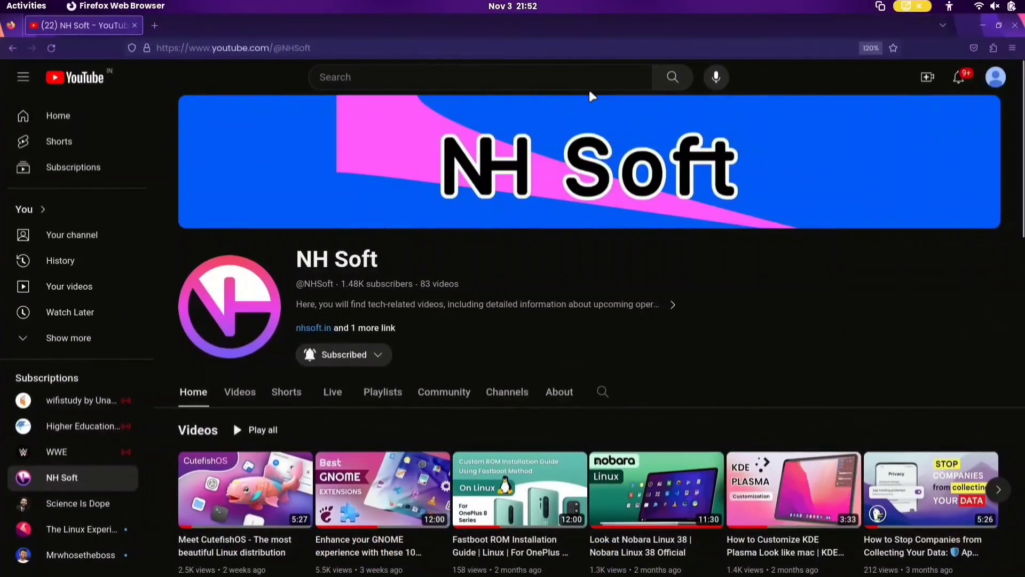
pyautogui.hotkey('ctrl', 'alt', 'Right')
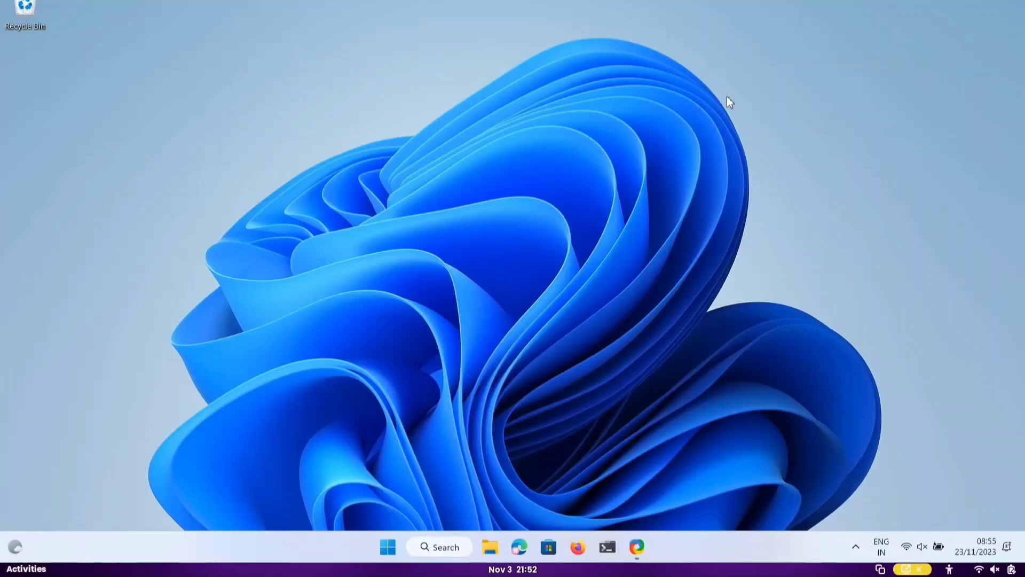
# - Launch Windows Terminal as administrator from a Start search for 'ter'
pyautogui.press('super')
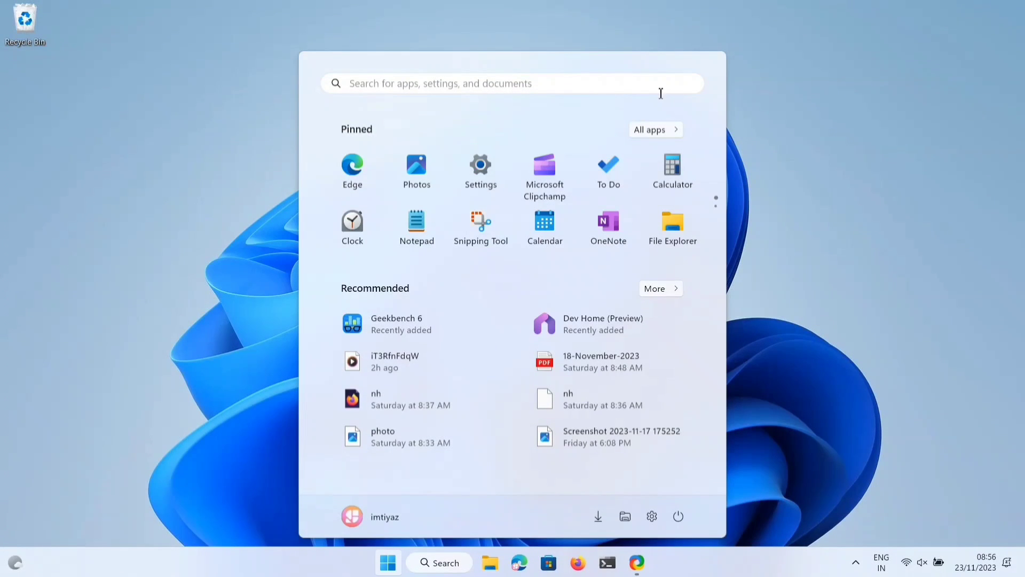
pyautogui.click(582, 84)
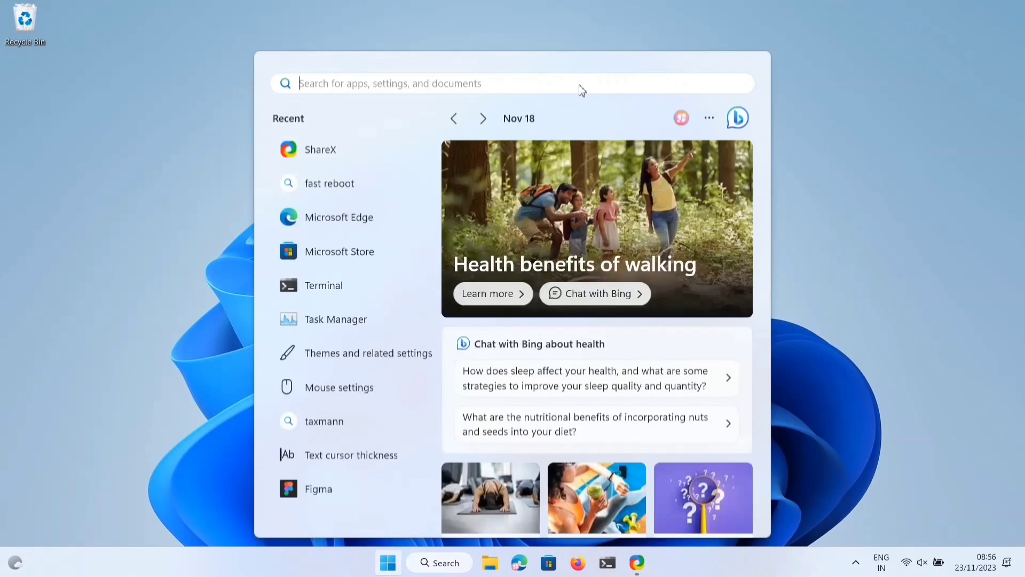
pyautogui.write('ter')
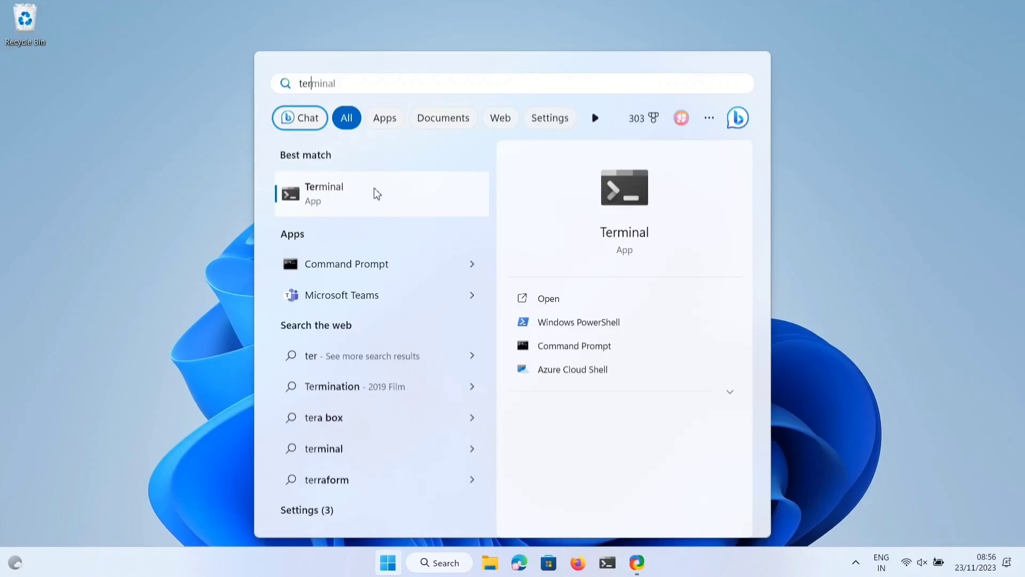
pyautogui.rightClick(362, 194)
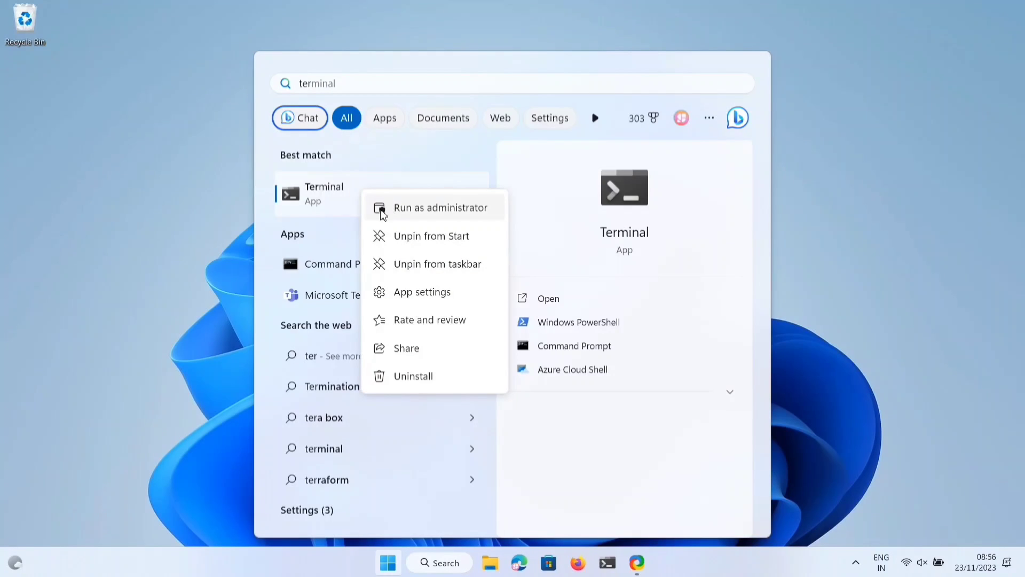
pyautogui.click(429, 214)
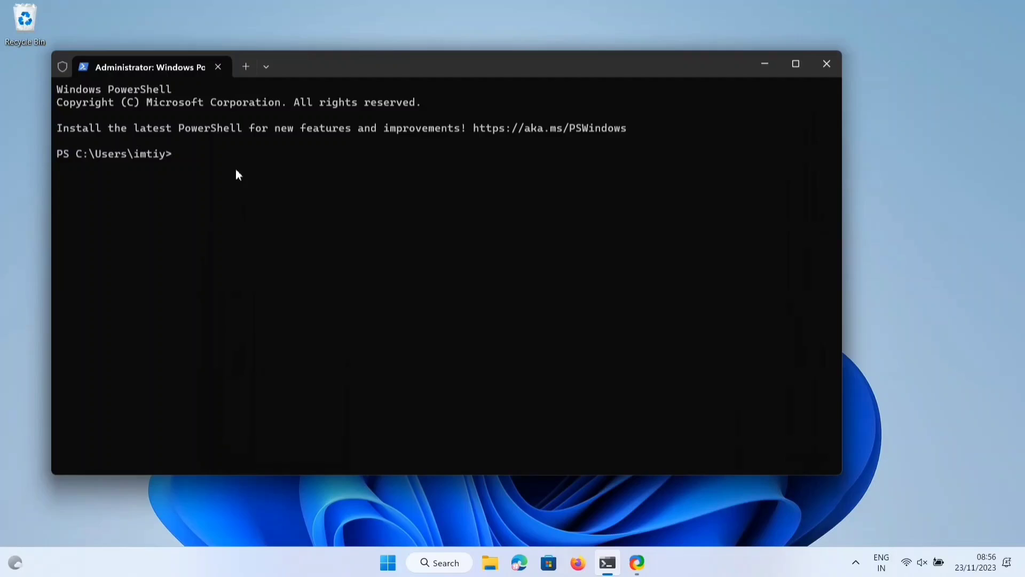
# - Run the wmic OA3xOriginalProductKey query from clipboard history and copy the product key
pyautogui.press('super+v')
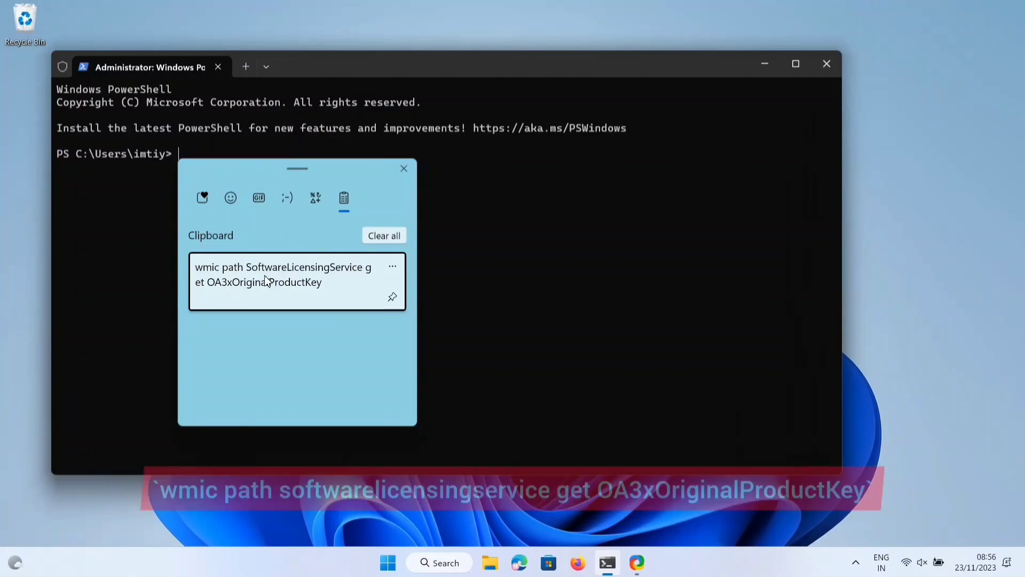
pyautogui.click(271, 280)
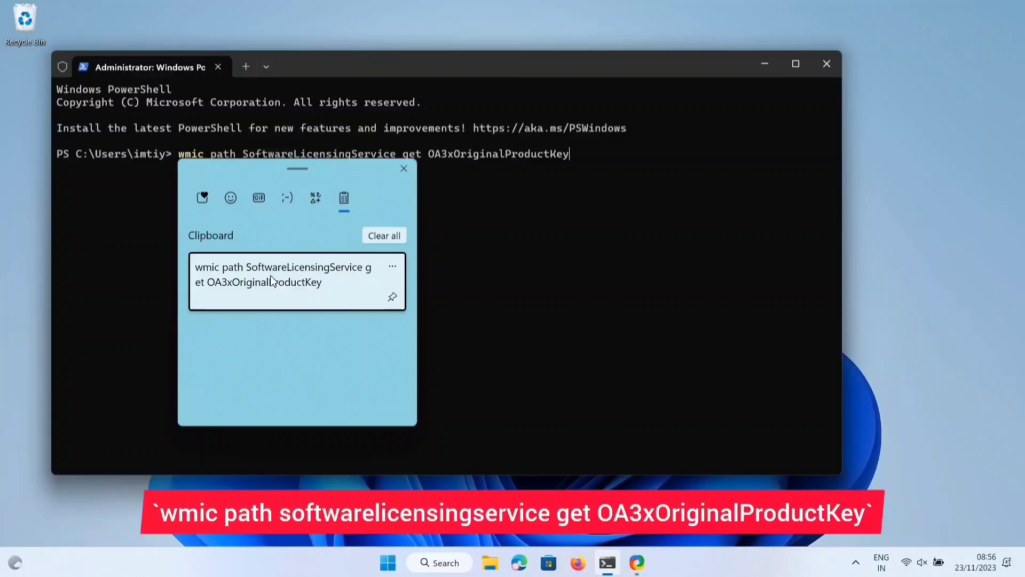
pyautogui.press('Return')
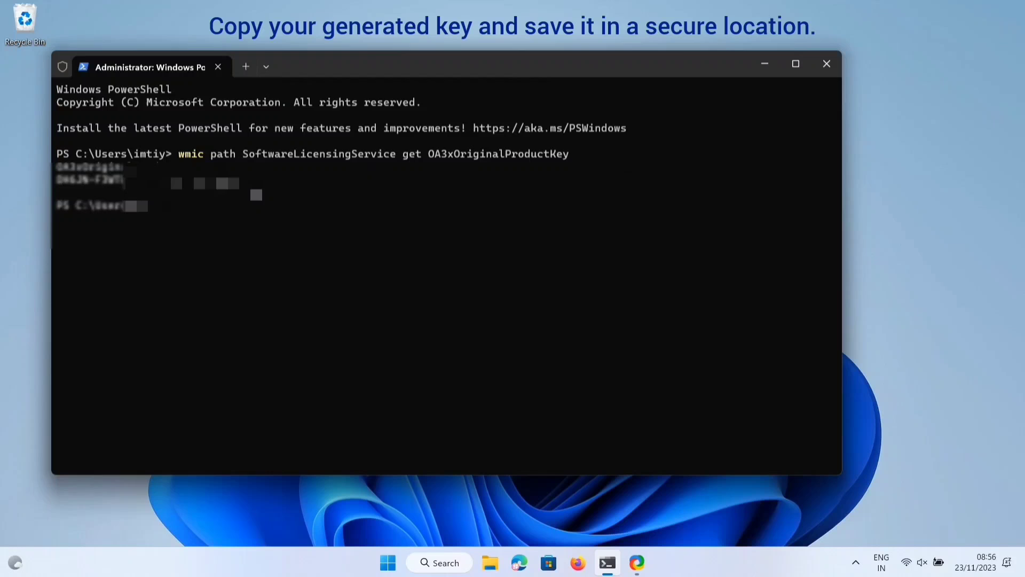
pyautogui.moveTo(256, 194); pyautogui.dragTo(250, 183)
pyautogui.hotkey('ctrl', 'c')
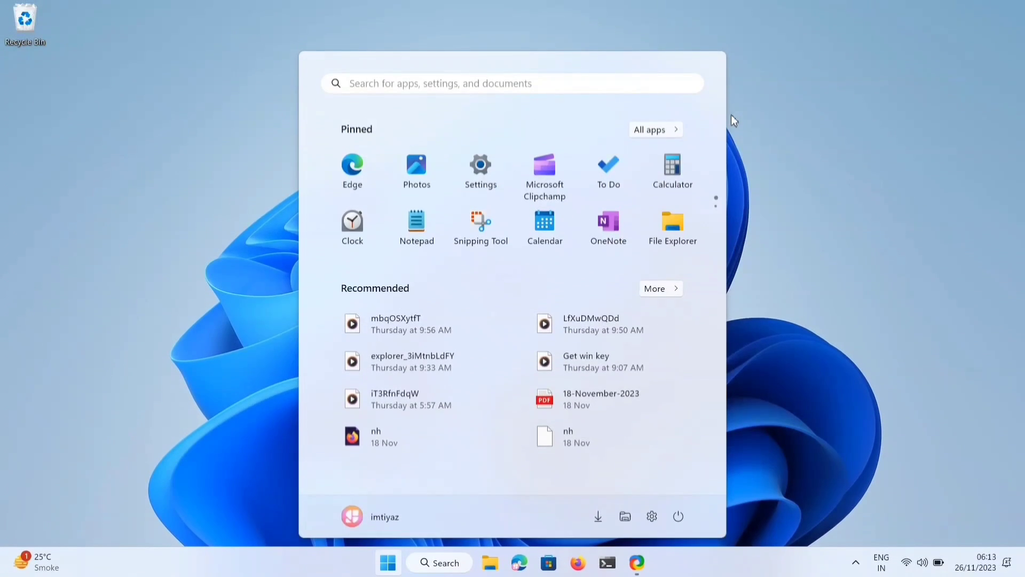
# - Open Windows Backup and expand the Folders and Apps sections to review backup status
pyautogui.write('back')
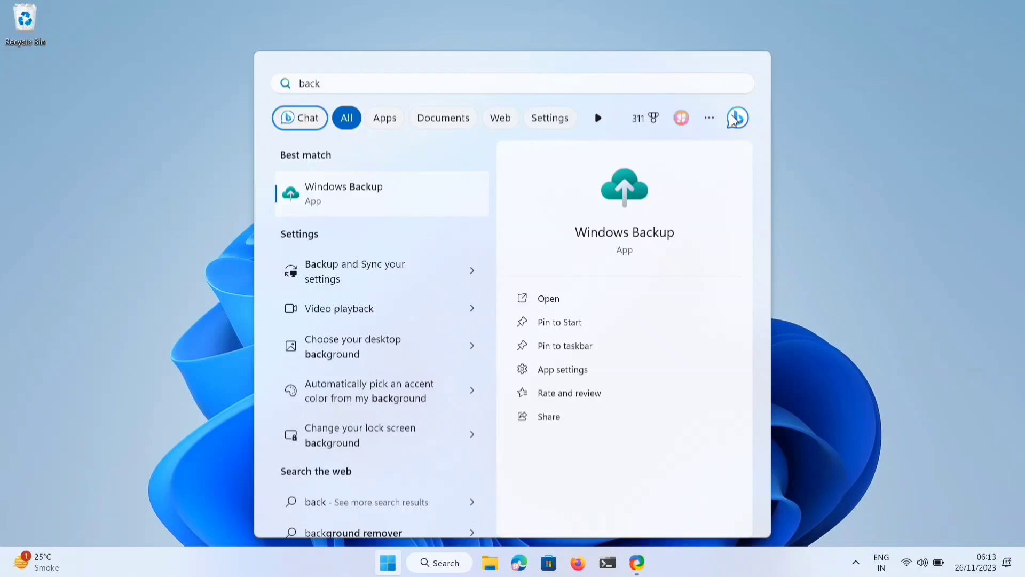
pyautogui.press('Return')
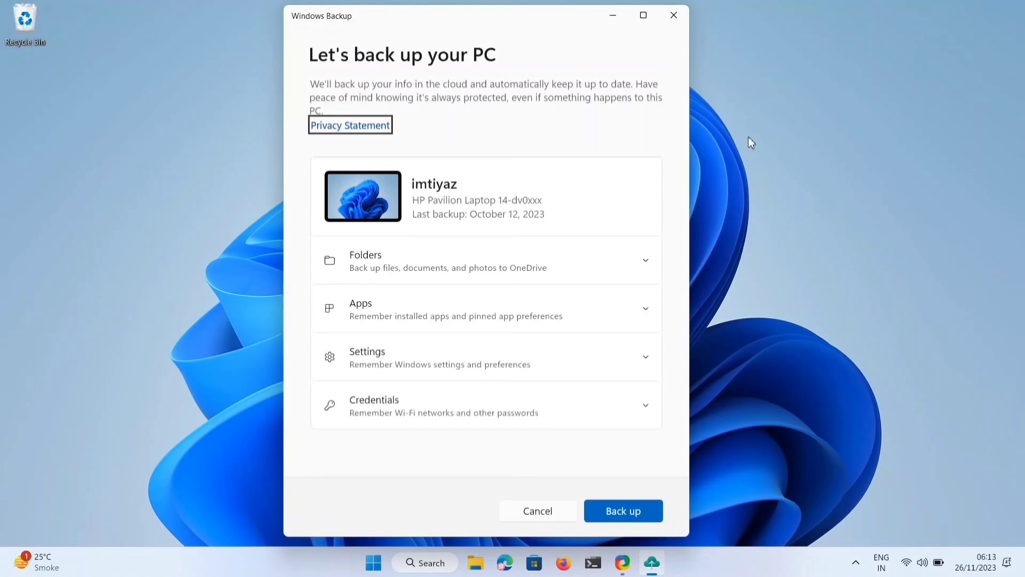
pyautogui.click(644, 263)
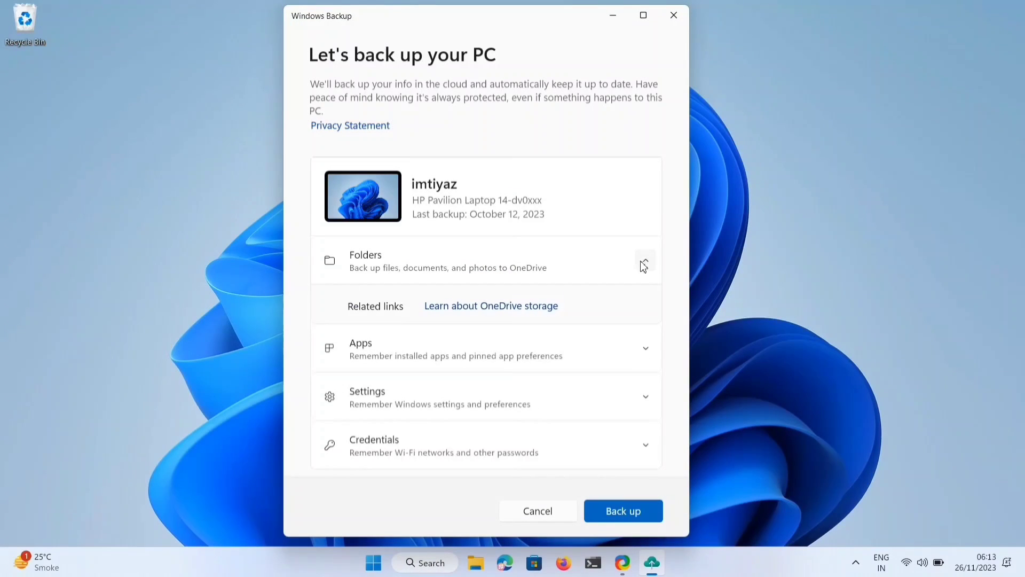
pyautogui.click(646, 351)
pyautogui.scroll(-1, 518, 370)
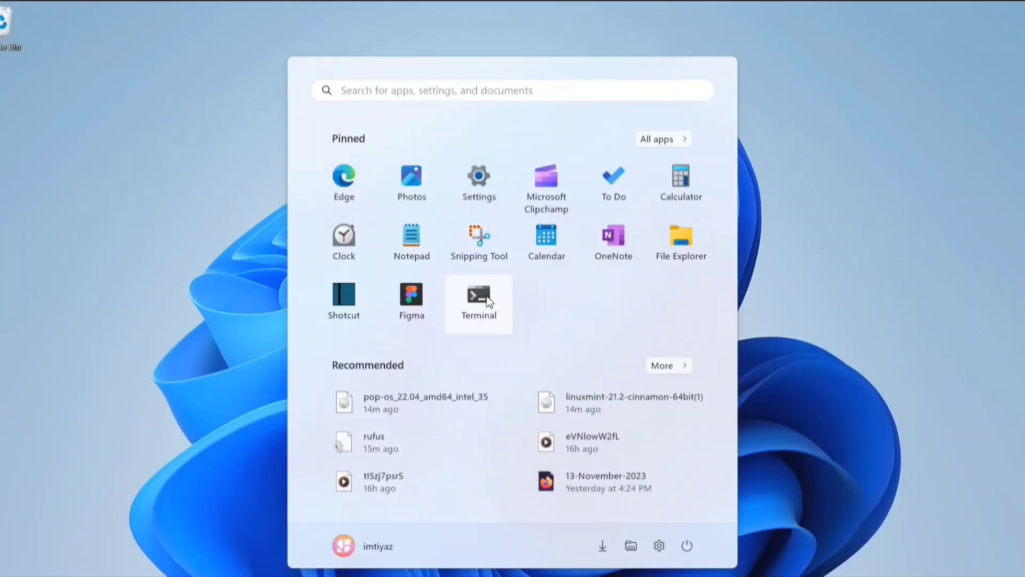
# - In an administrator Terminal, run manage-bde -status and confirm C: shows Protection On
pyautogui.rightClick(488, 300)
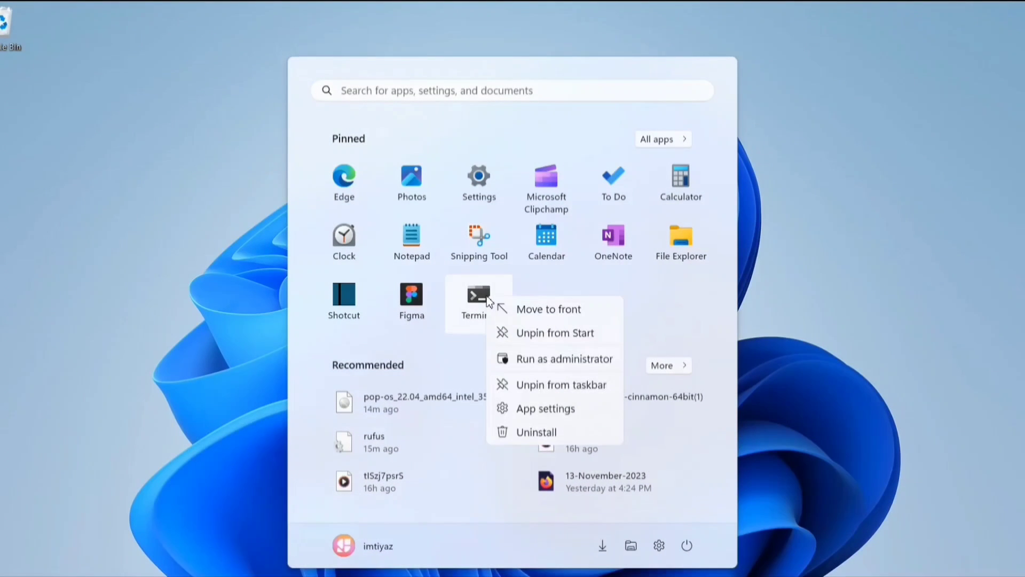
pyautogui.click(562, 367)
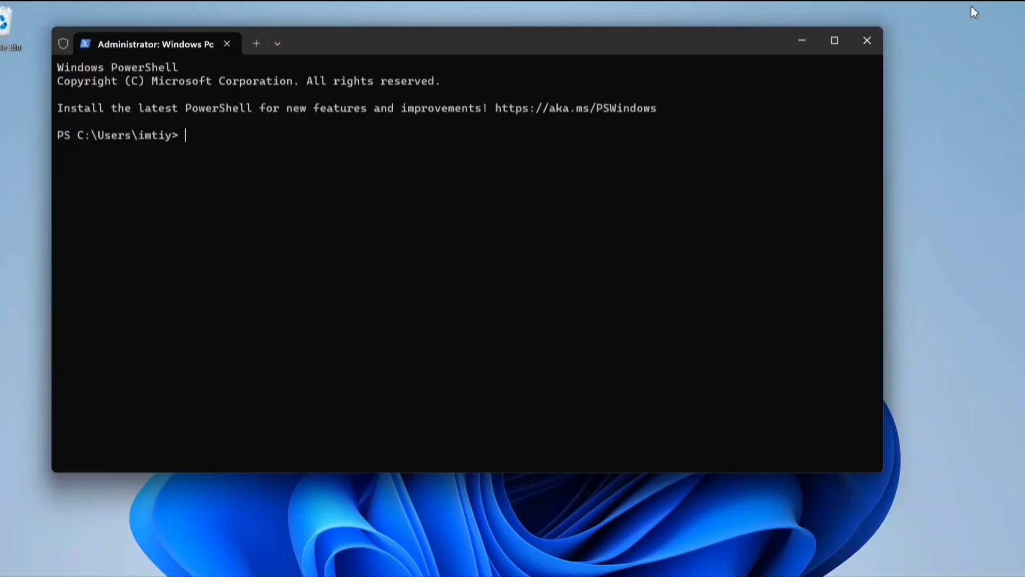
pyautogui.press('super+v')
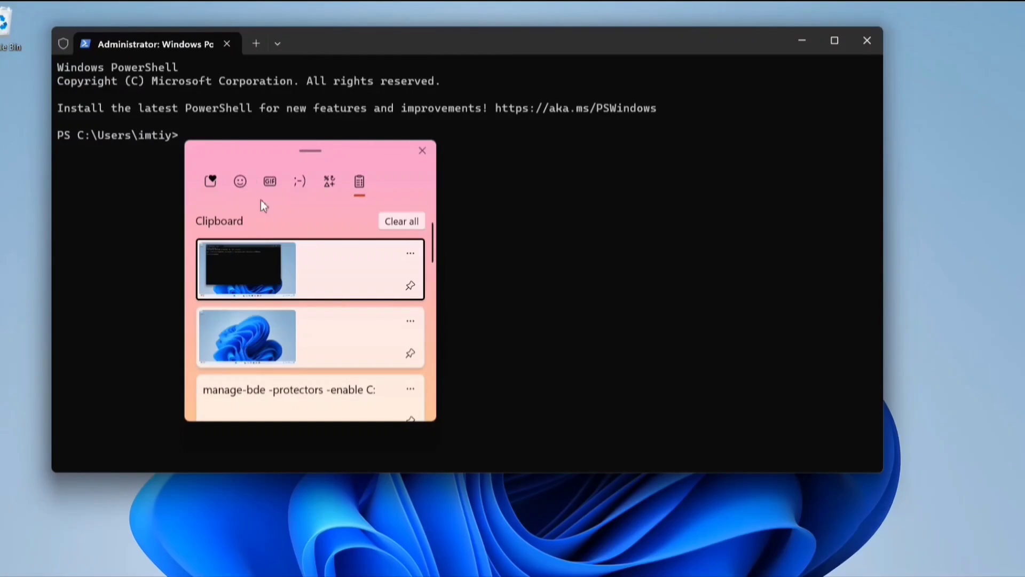
pyautogui.scroll(-5, 355, 327)
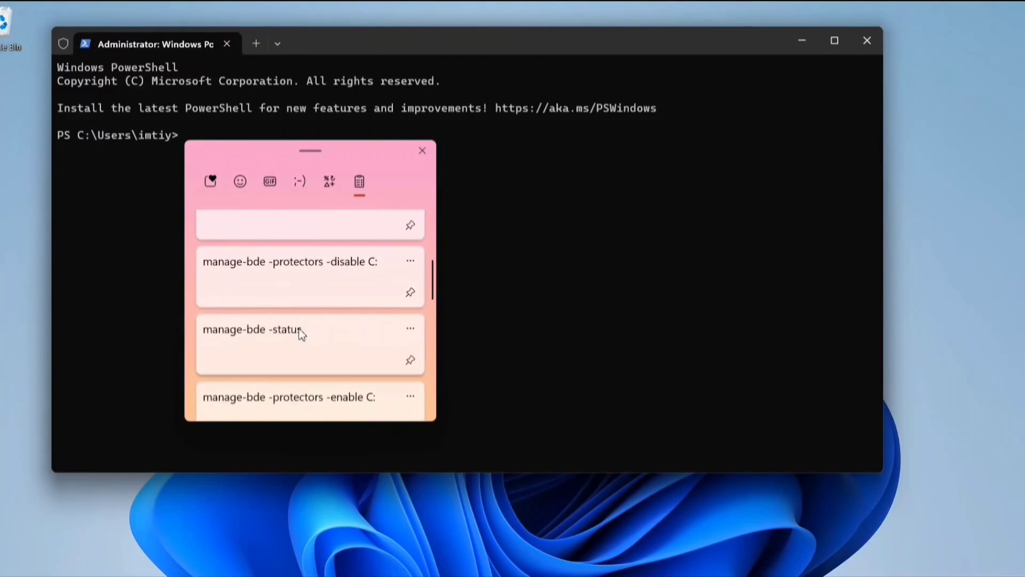
pyautogui.click(267, 333)
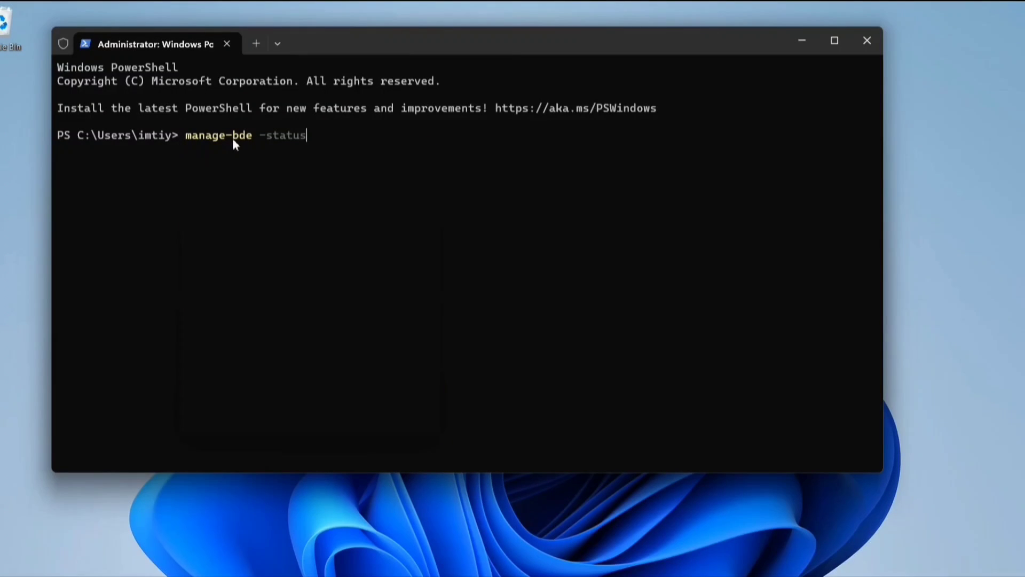
pyautogui.press('Return')
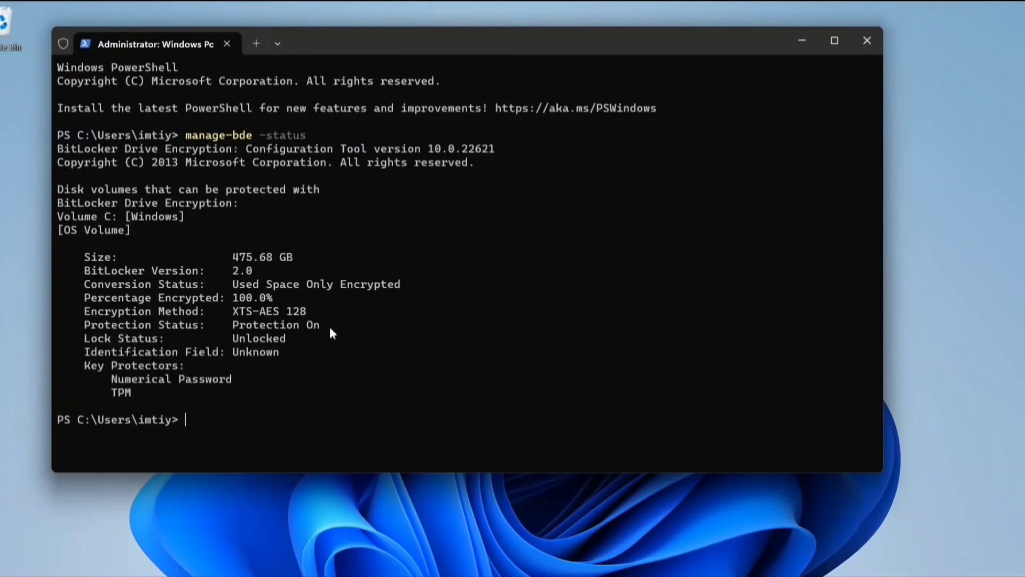
pyautogui.moveTo(267, 318); pyautogui.dragTo(216, 327)
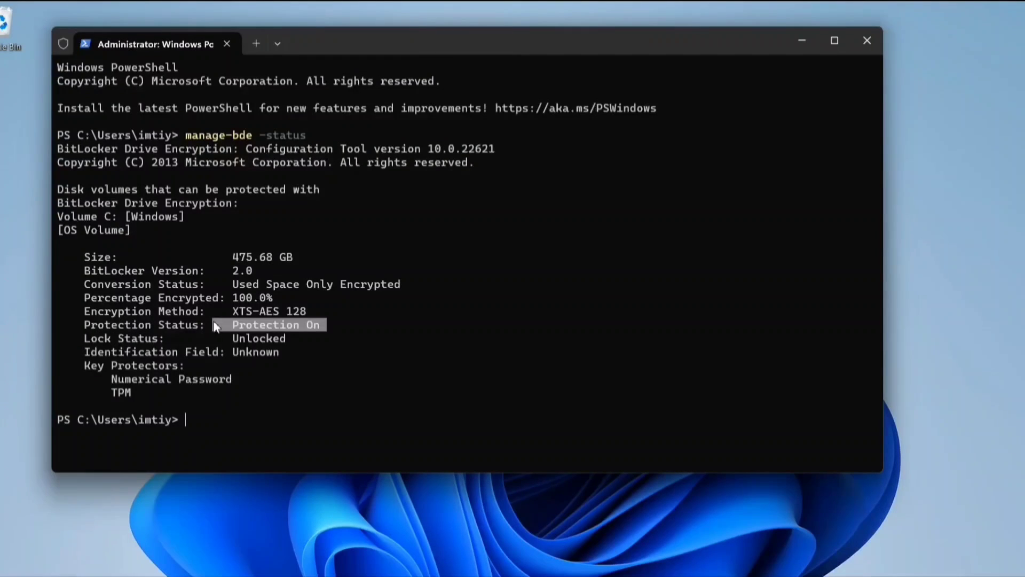
pyautogui.click(232, 423)
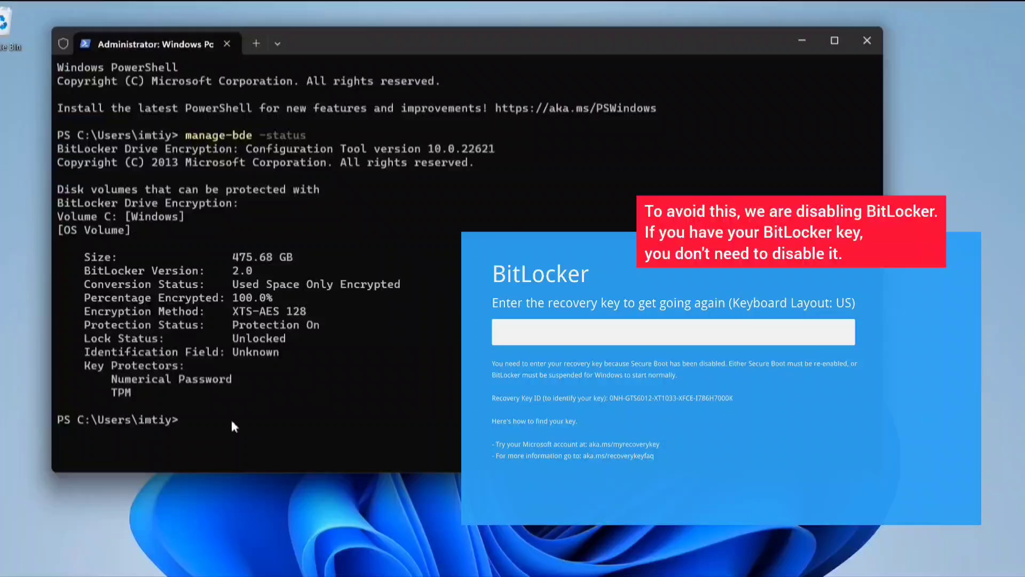
# - Run manage-bde -protectors -disable C: pasted from clipboard history
pyautogui.press('super+v')
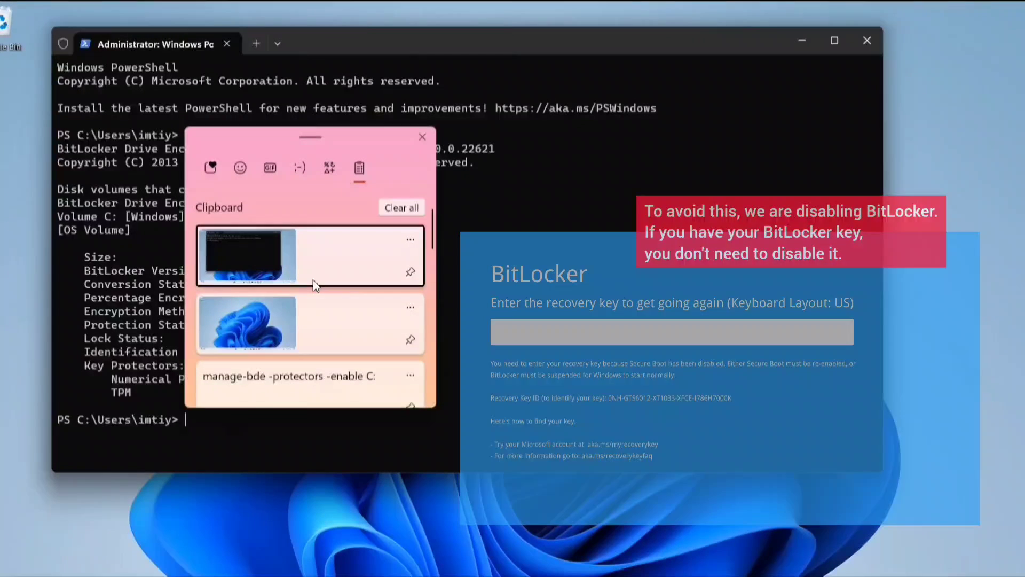
pyautogui.scroll(-2, 313, 280)
pyautogui.scroll(-1, 313, 280)
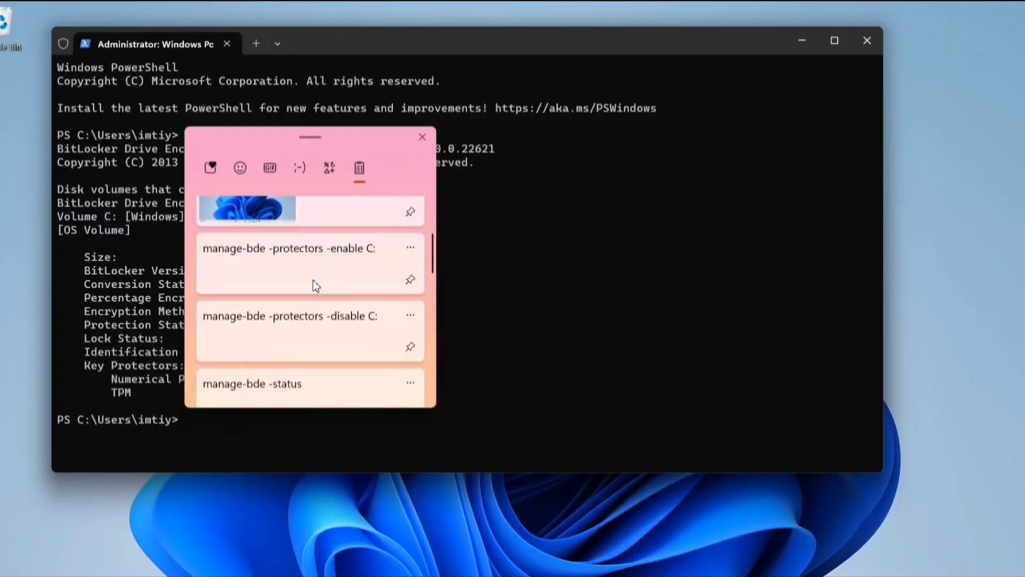
pyautogui.click(261, 320)
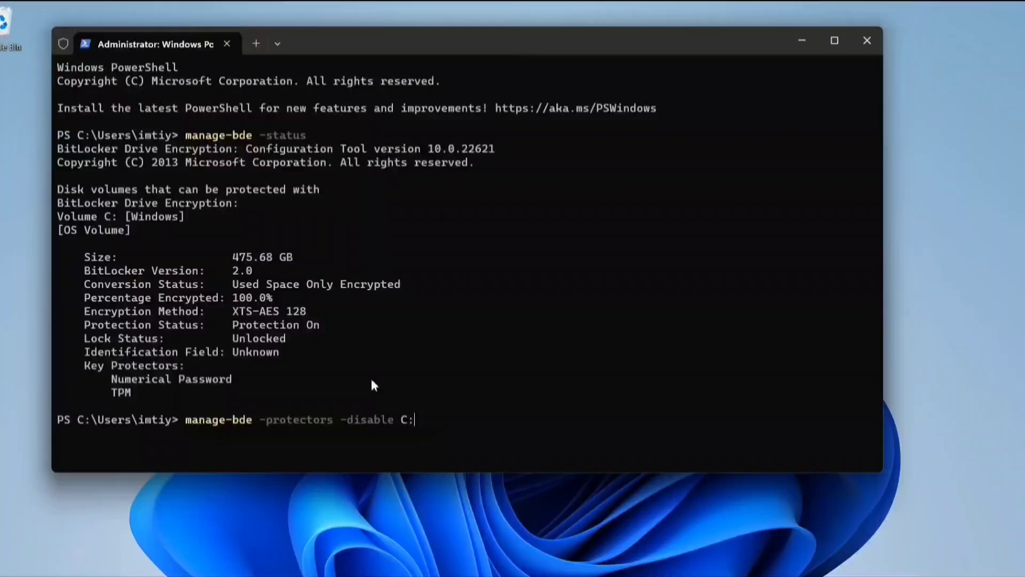
pyautogui.press('Return')
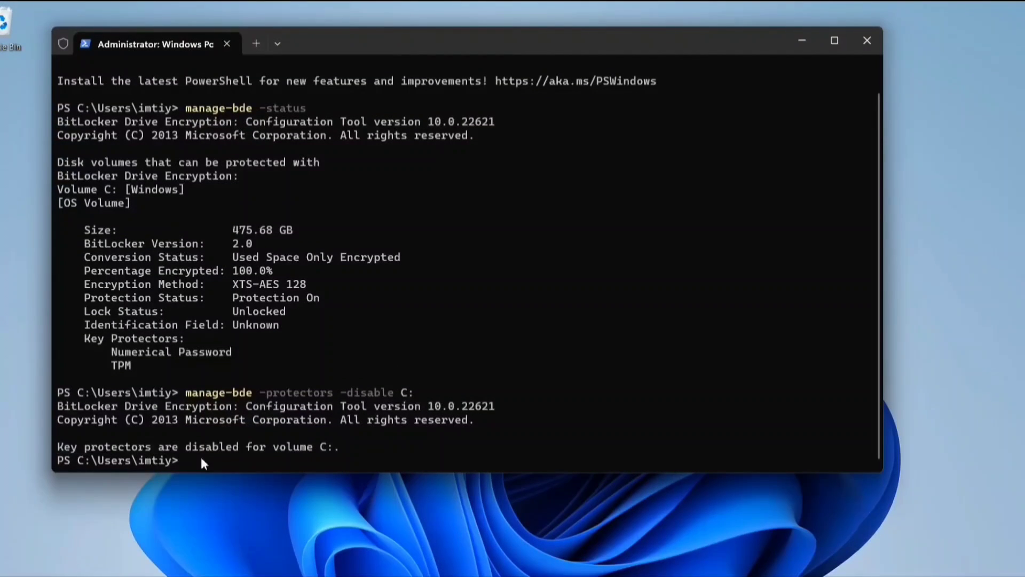
# - Rerun manage-bde -status to confirm Protection Off, then close the terminal
pyautogui.press('Up')
pyautogui.press('Up')
pyautogui.press('Return')
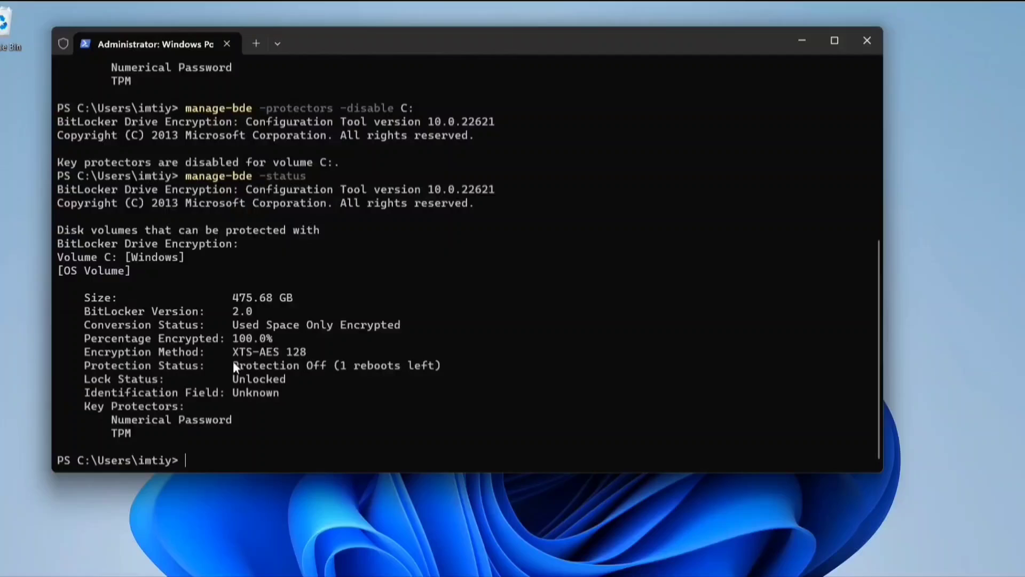
pyautogui.moveTo(233, 365); pyautogui.dragTo(298, 364)
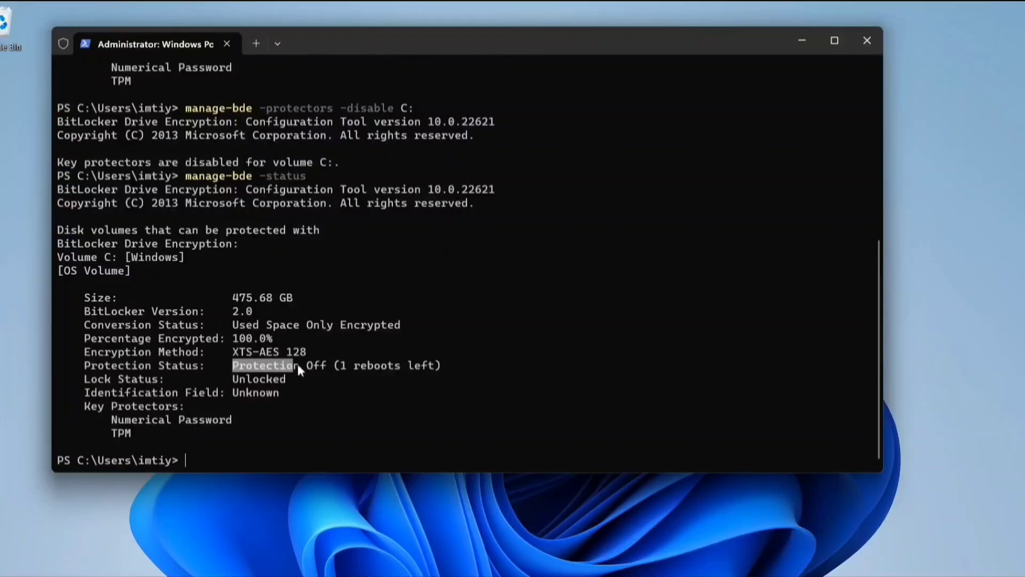
pyautogui.click(325, 369)
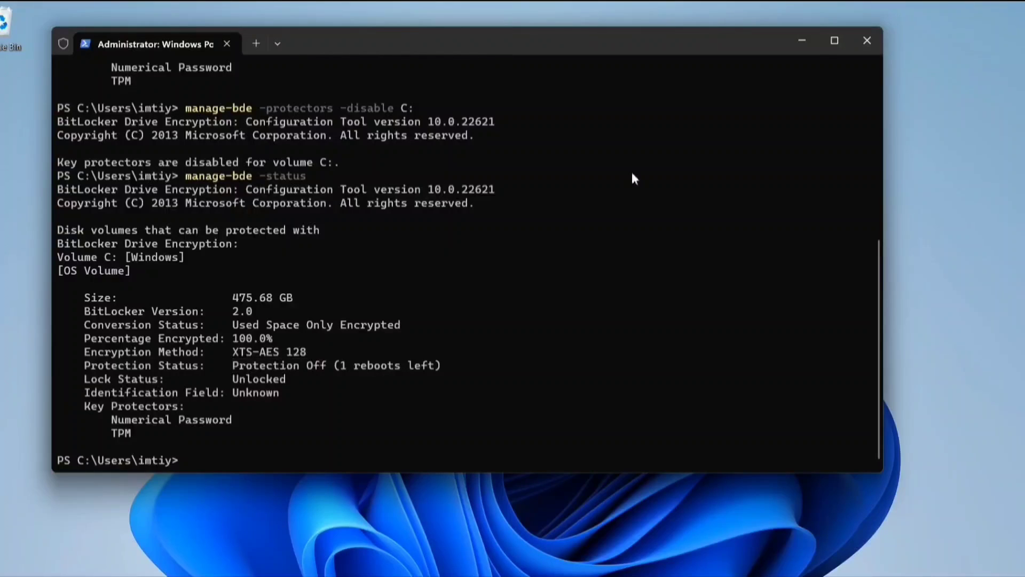
pyautogui.click(869, 43)
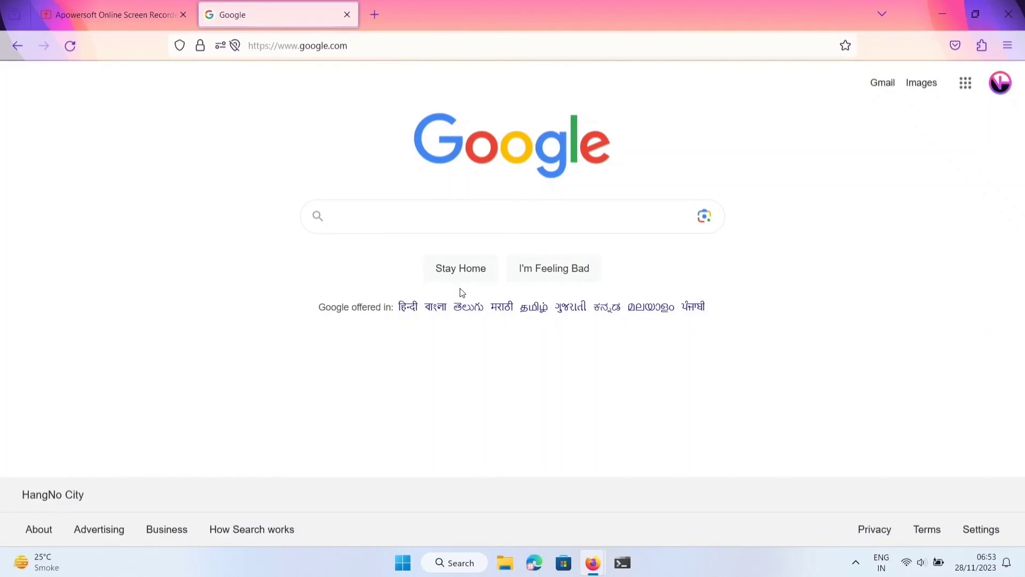
# - Search Google for 'Ubuntu' and go to the ubuntu.com Ubuntu Desktop download page
pyautogui.click(387, 209)
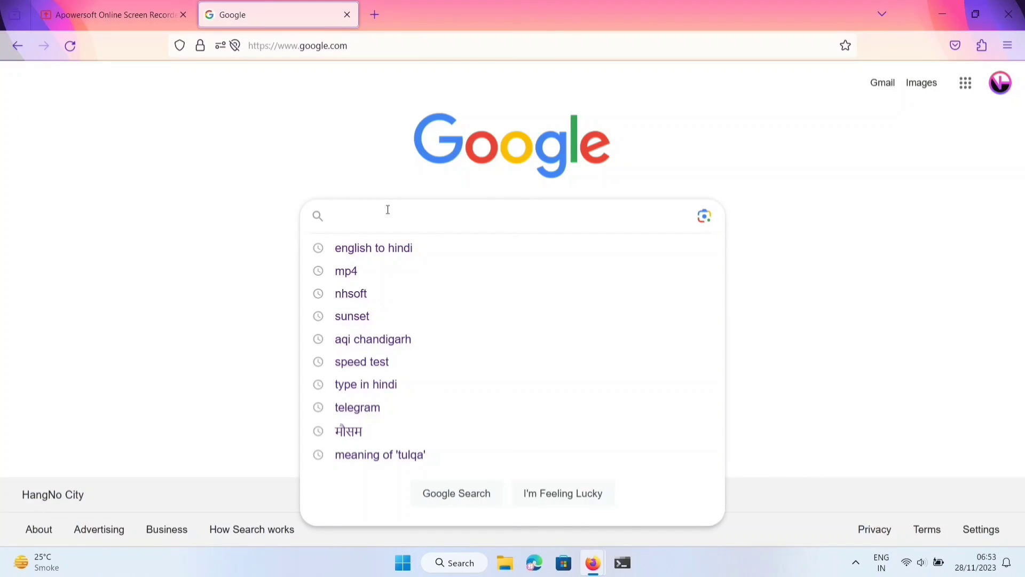
pyautogui.write('Ubuntu')
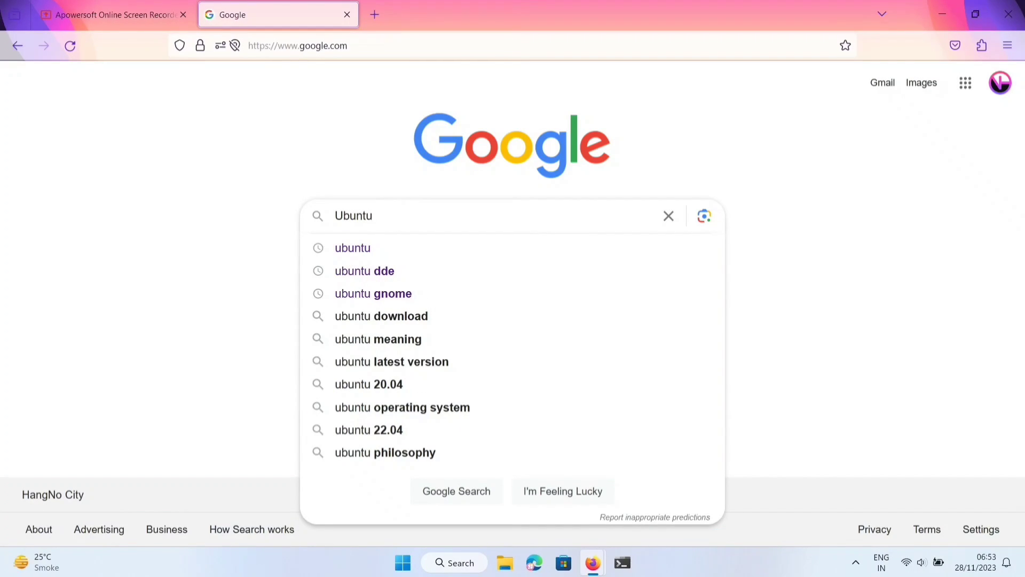
pyautogui.press('Return')
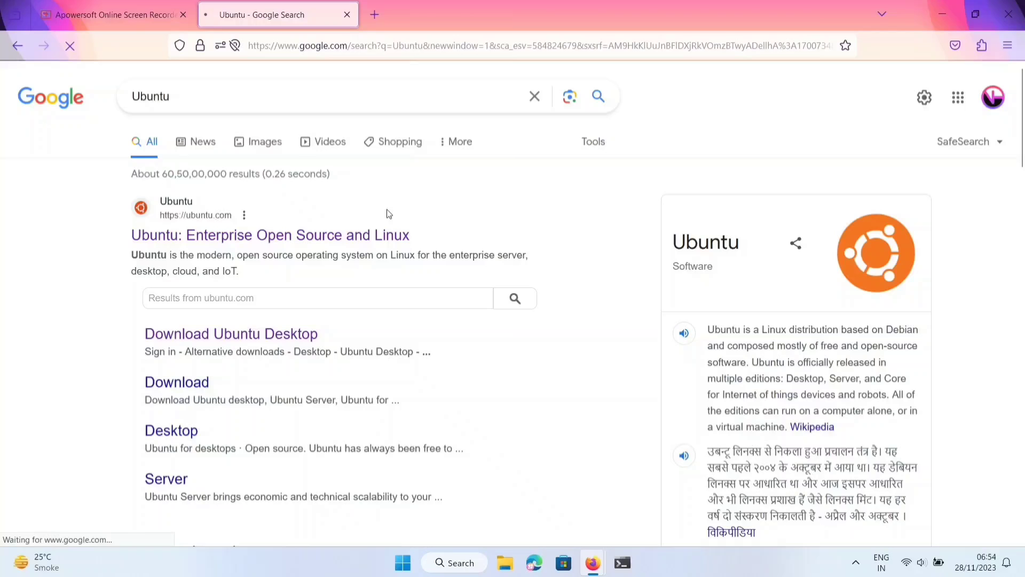
pyautogui.scroll(-3, 389, 213)
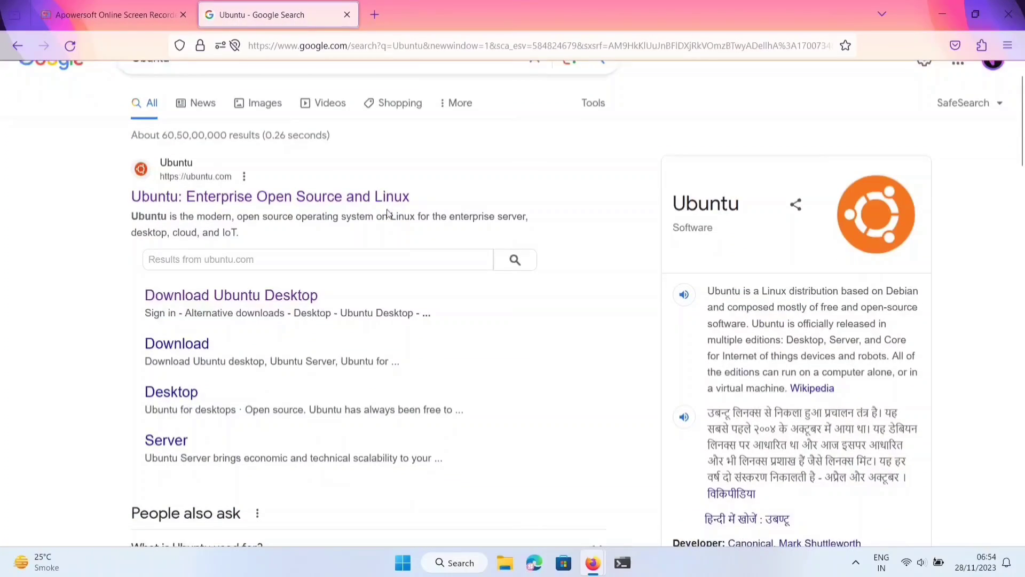
pyautogui.scroll(3, 389, 213)
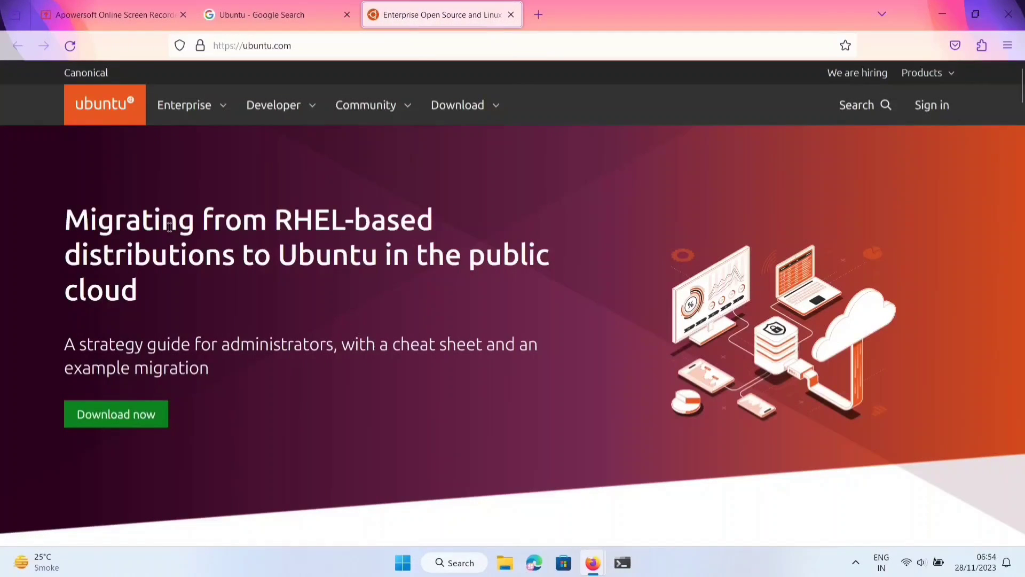
pyautogui.click(482, 109)
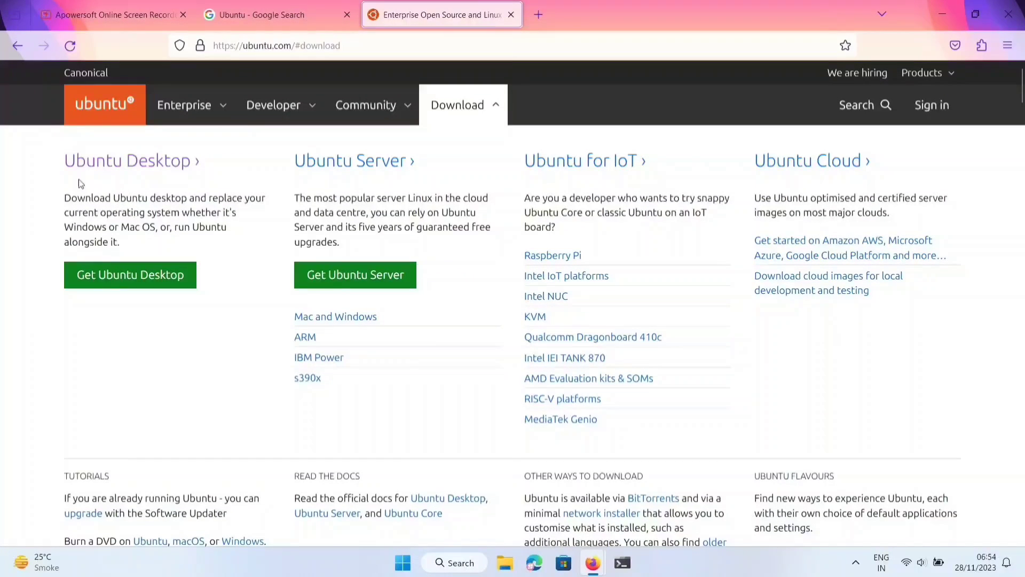
pyautogui.click(155, 275)
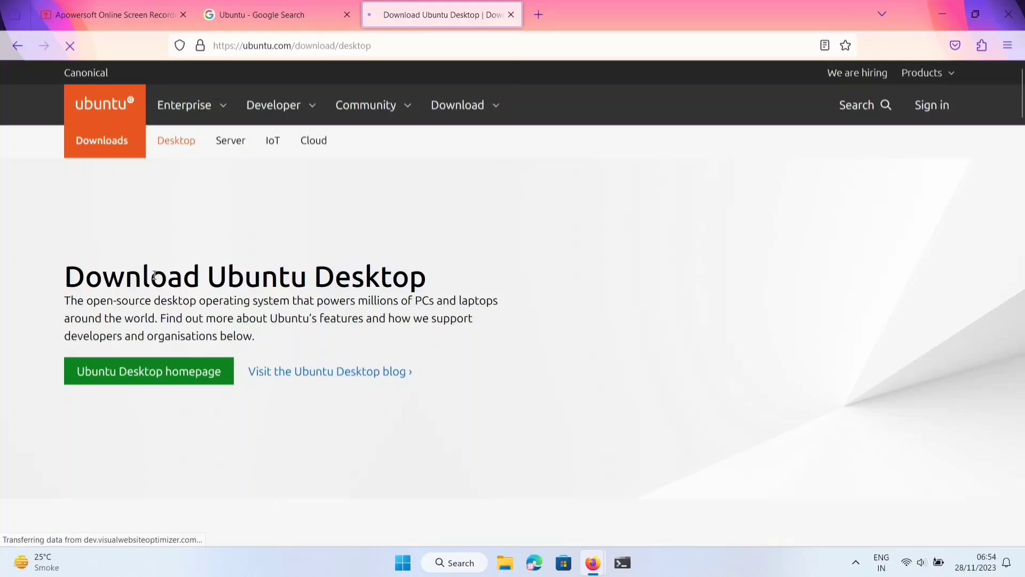
# - Review the 22.04.3 LTS version and recommended system requirements on the download page
pyautogui.scroll(-5, 237, 268)
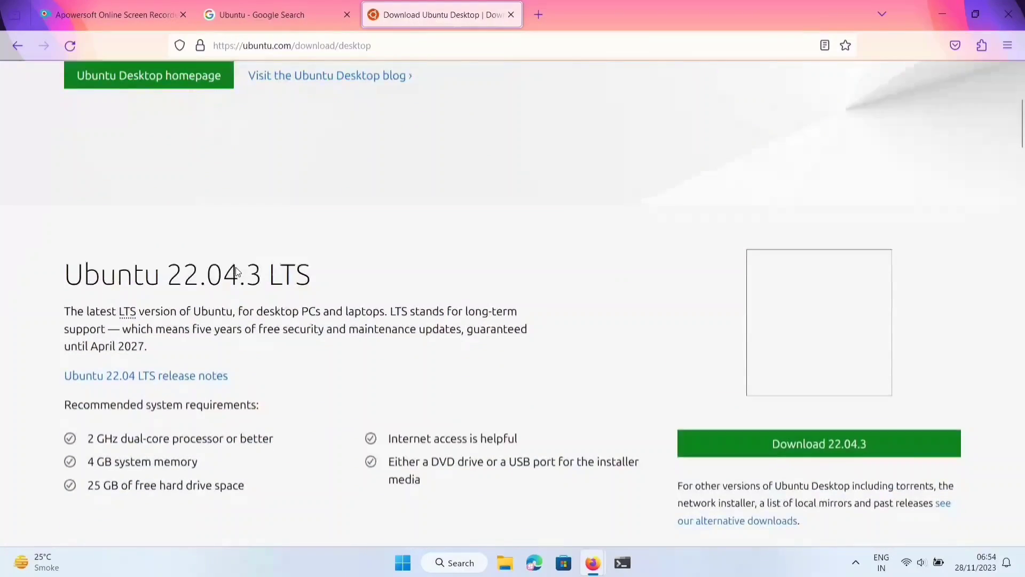
pyautogui.scroll(-2, 236, 268)
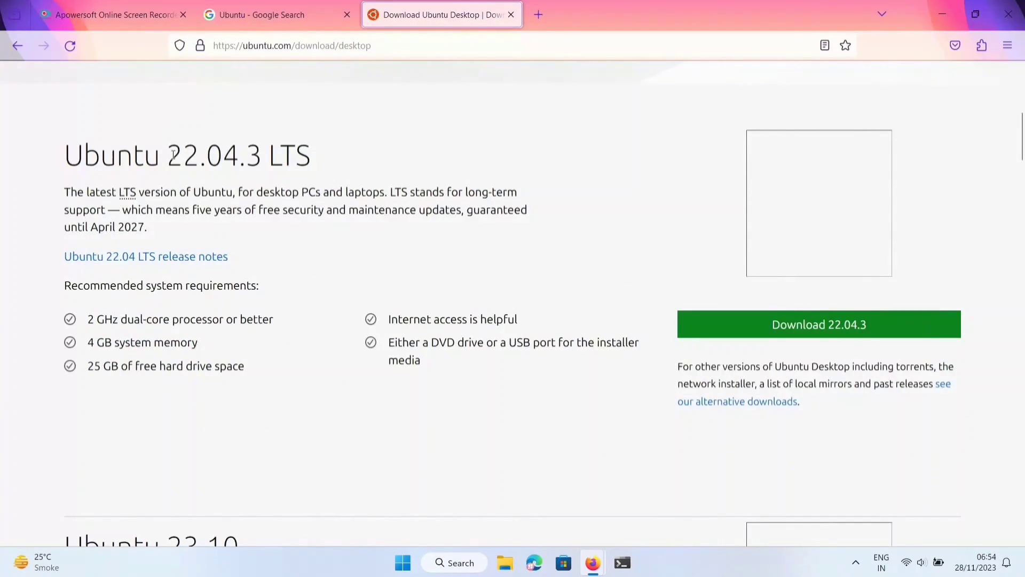
pyautogui.moveTo(171, 154); pyautogui.dragTo(308, 162)
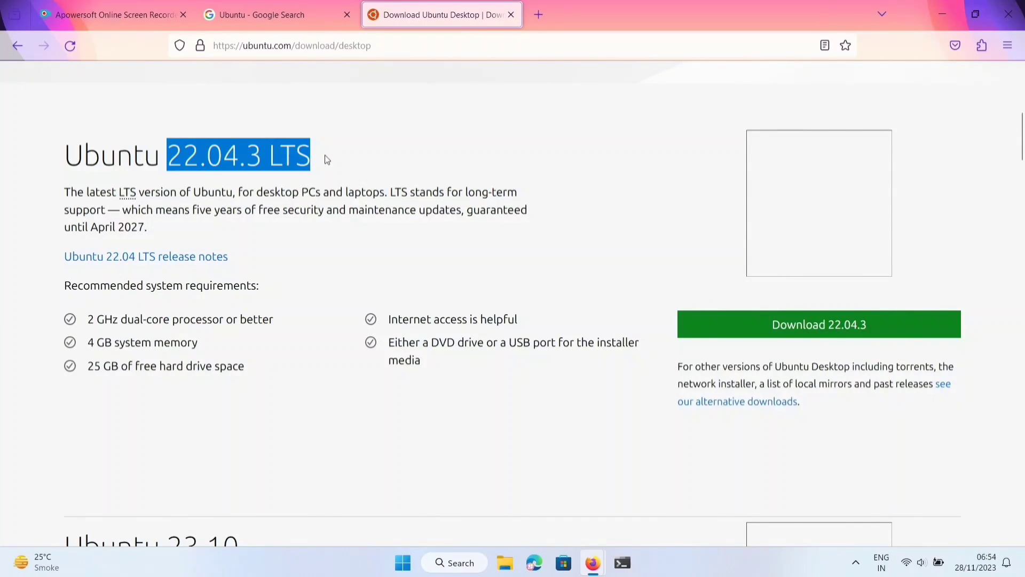
pyautogui.click(327, 159)
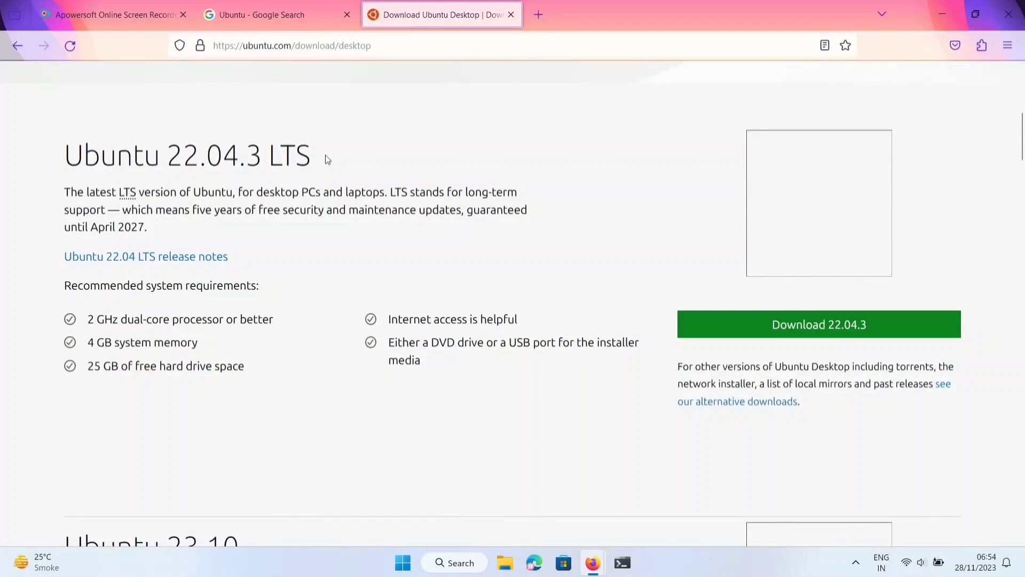
pyautogui.scroll(-4, 327, 159)
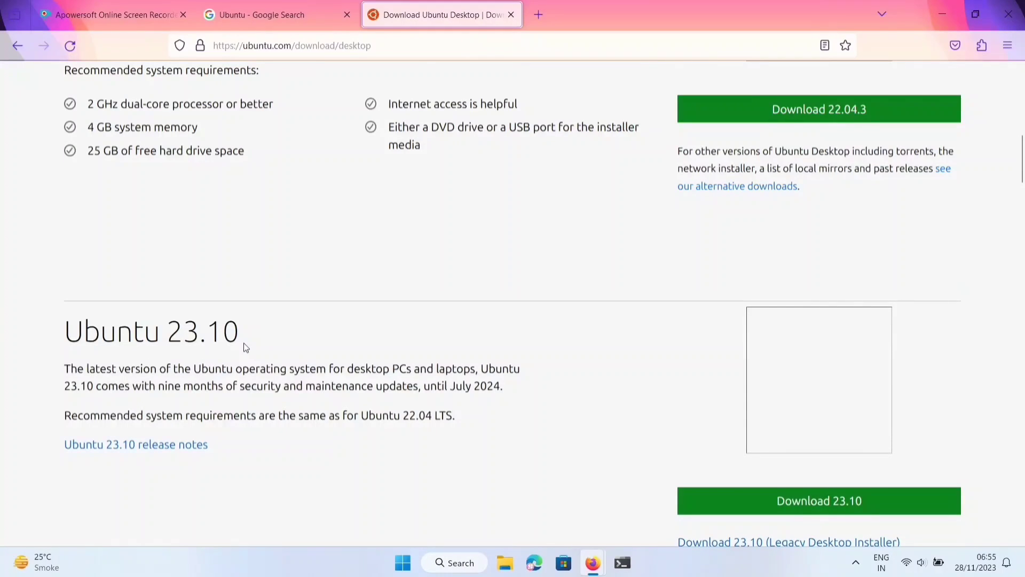
pyautogui.scroll(-4, 260, 329)
pyautogui.scroll(7, 260, 329)
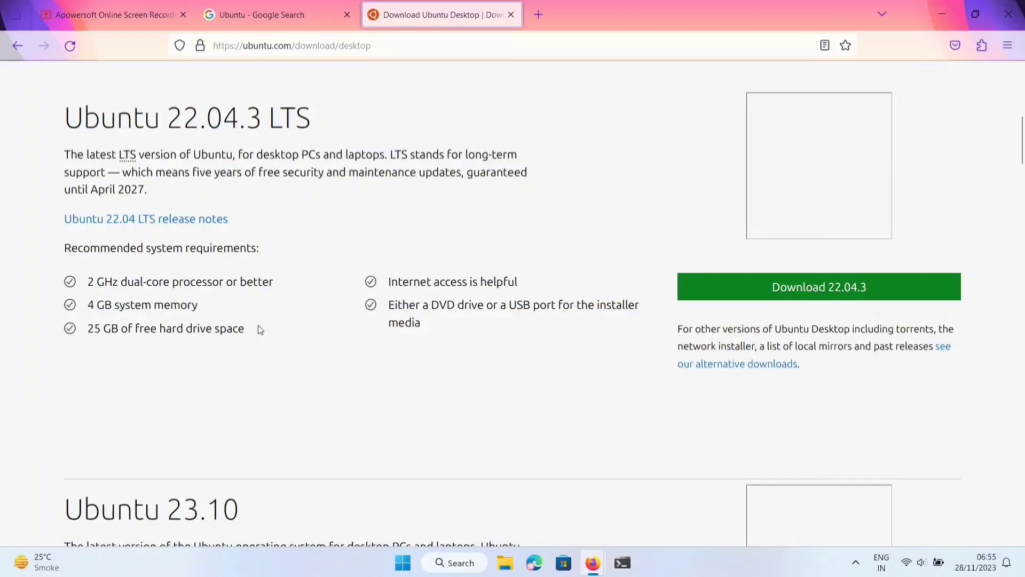
pyautogui.moveTo(257, 329); pyautogui.dragTo(109, 285)
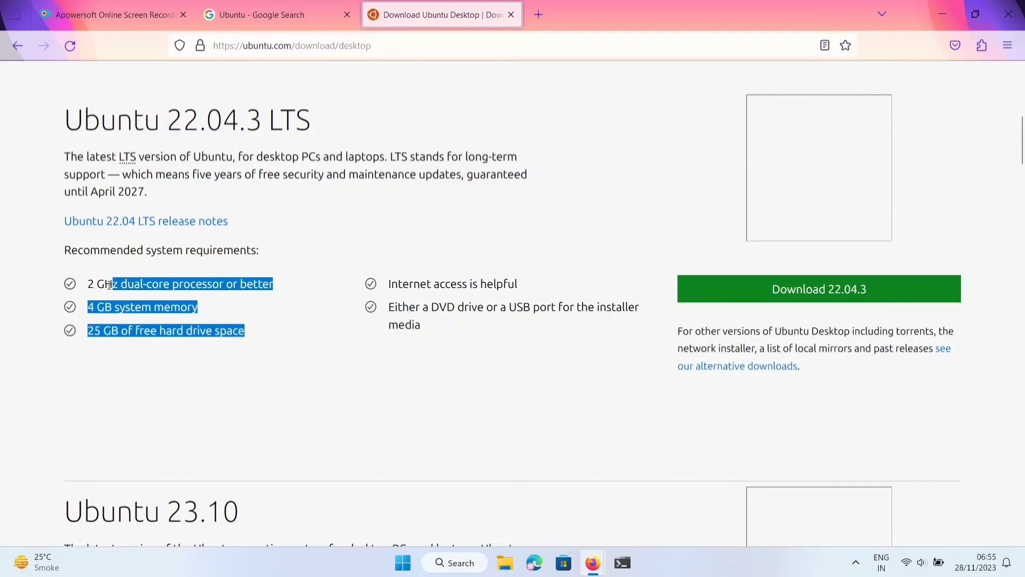
pyautogui.click(288, 316)
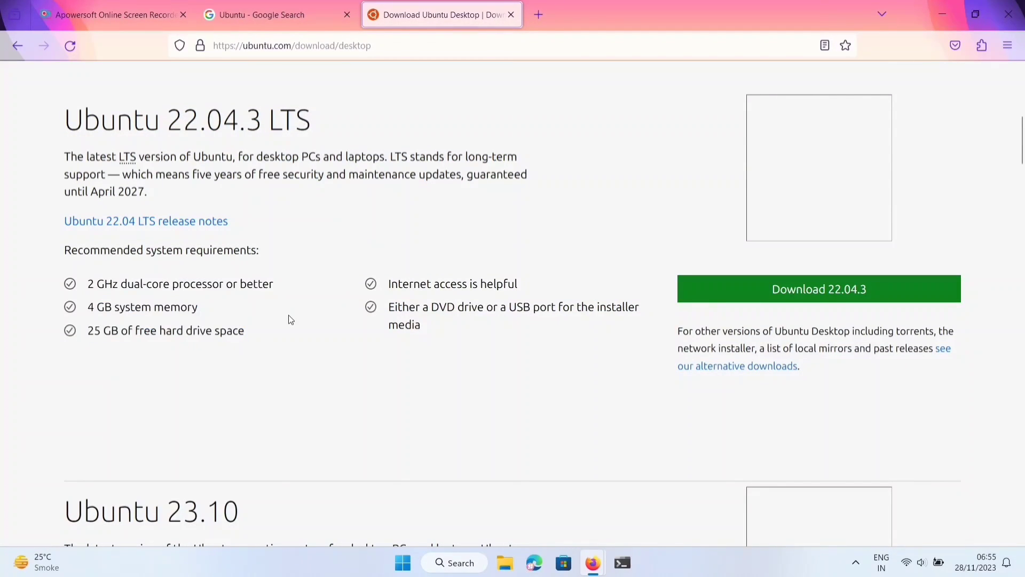
pyautogui.scroll(1, 529, 363)
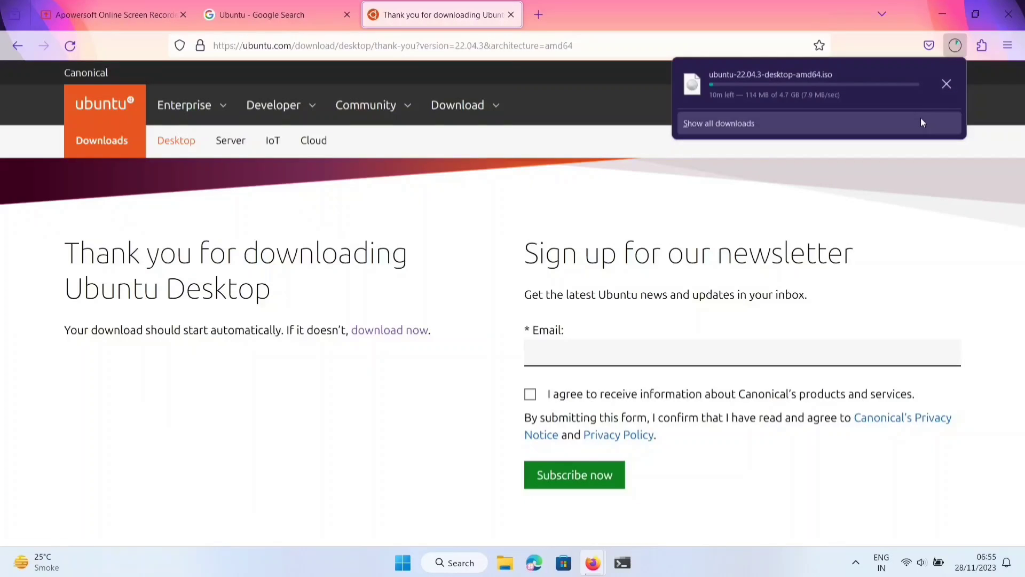
# - Cancel the ISO download and search Google for Rufus ('Refus')
pyautogui.click(949, 85)
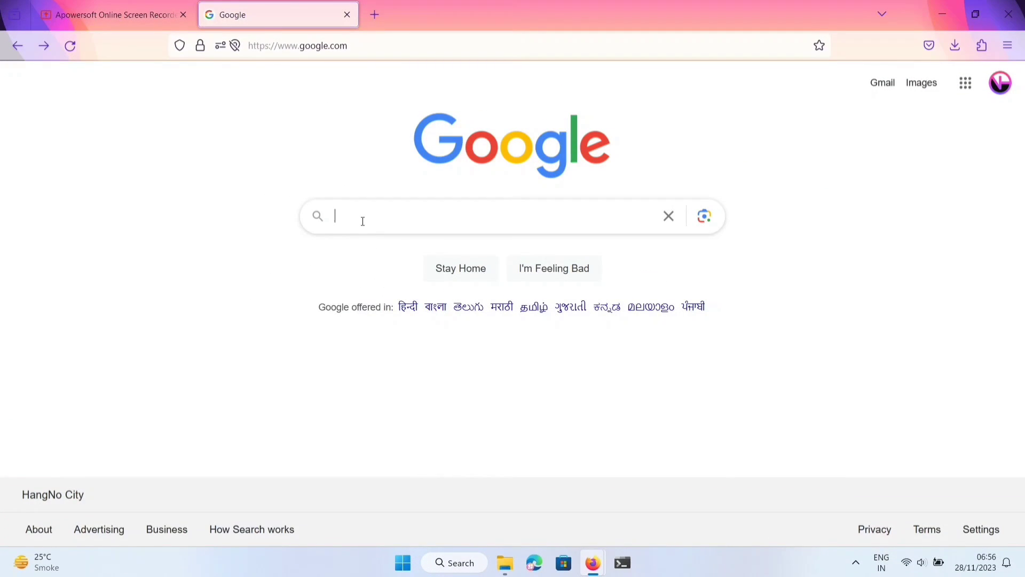
pyautogui.write('Refus')
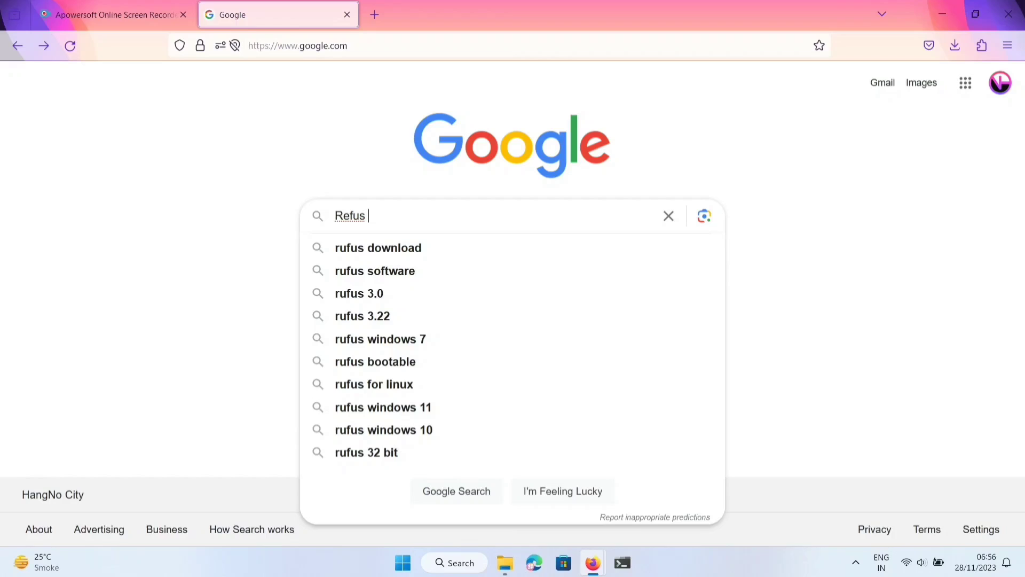
pyautogui.press('Return')
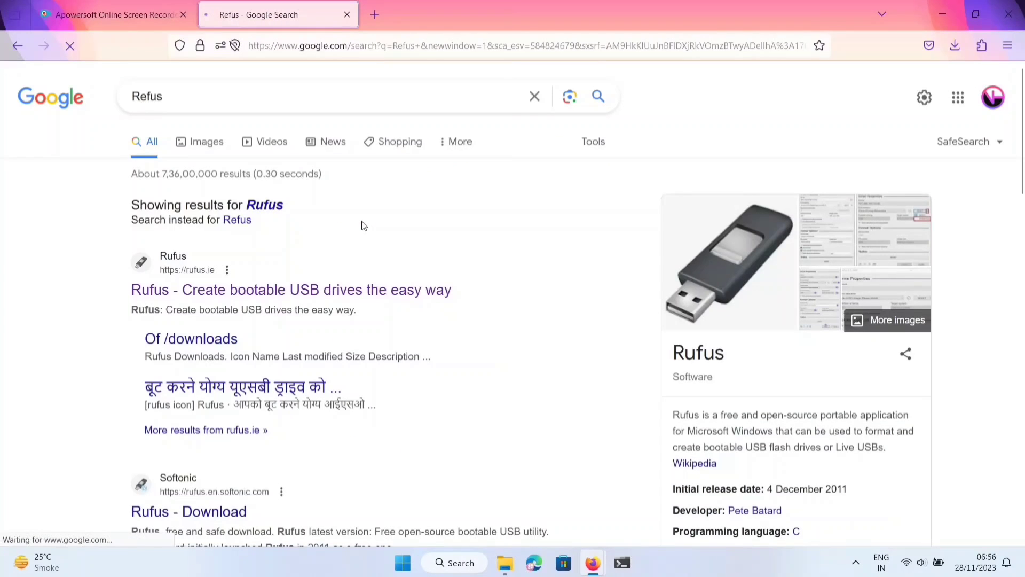
pyautogui.scroll(-1, 362, 224)
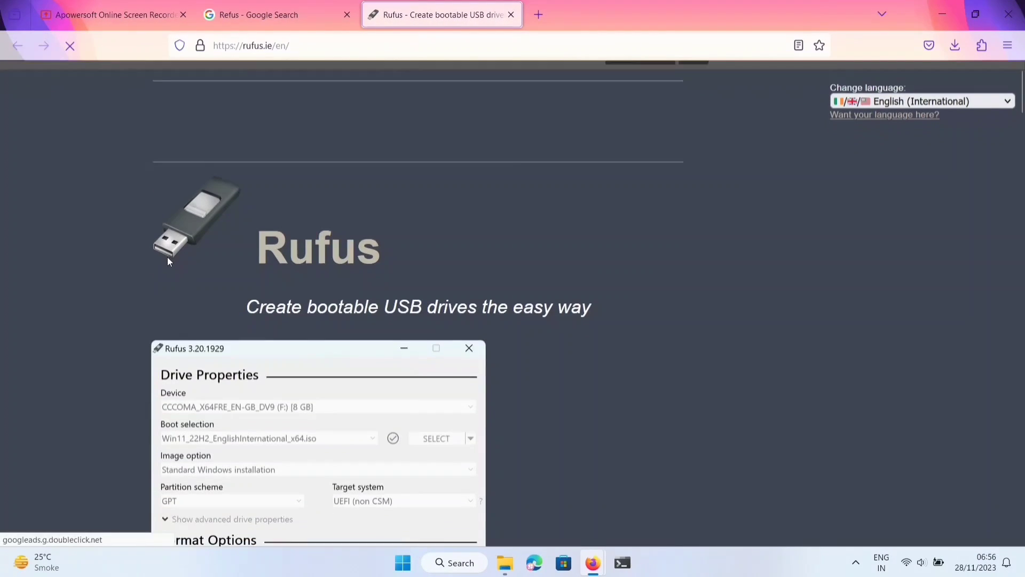
pyautogui.scroll(-20, 168, 261)
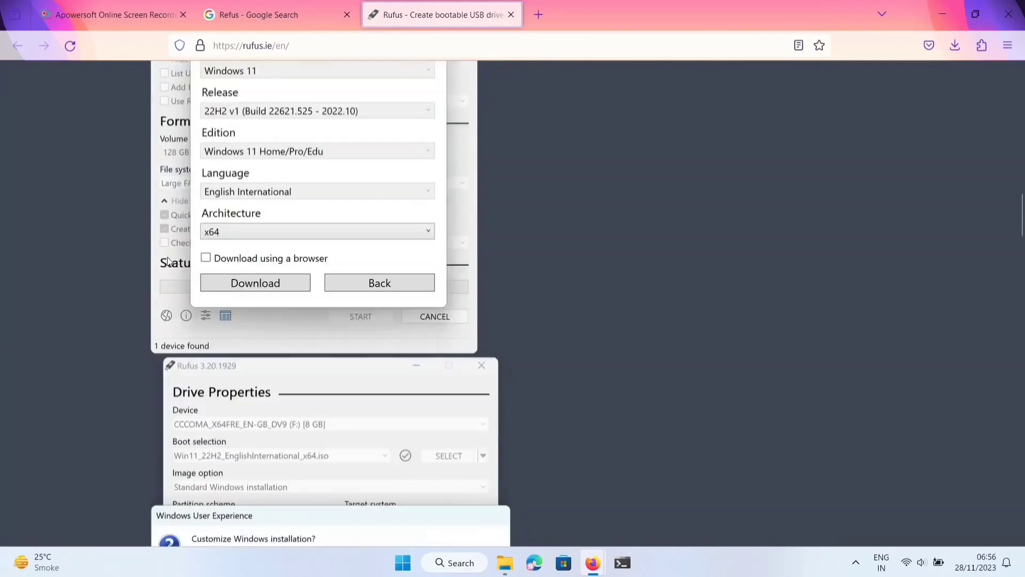
pyautogui.scroll(-10, 168, 261)
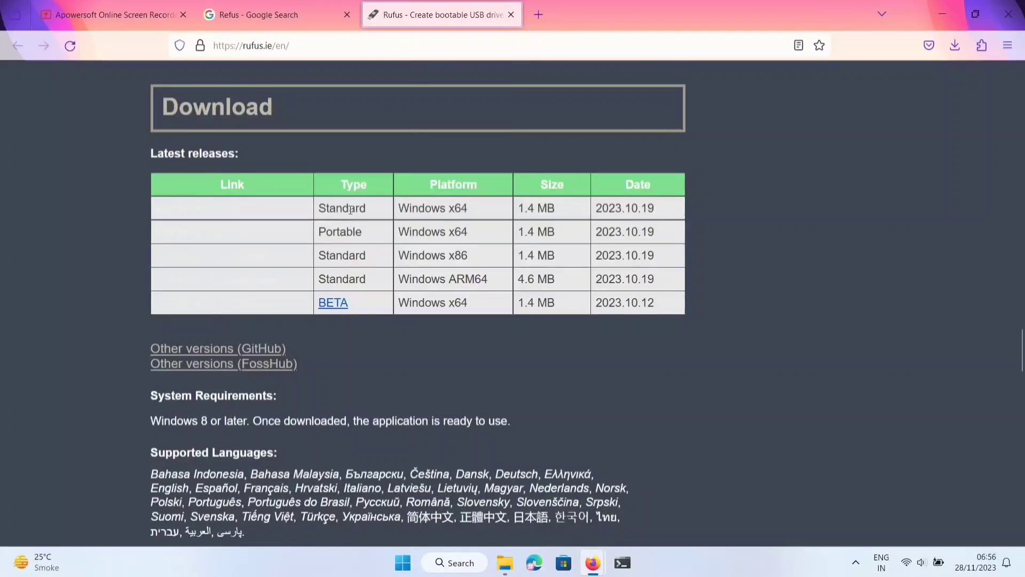
# - Download the portable Rufus 4.3 from rufus.ie and dismiss the advert
pyautogui.moveTo(360, 232); pyautogui.dragTo(319, 235)
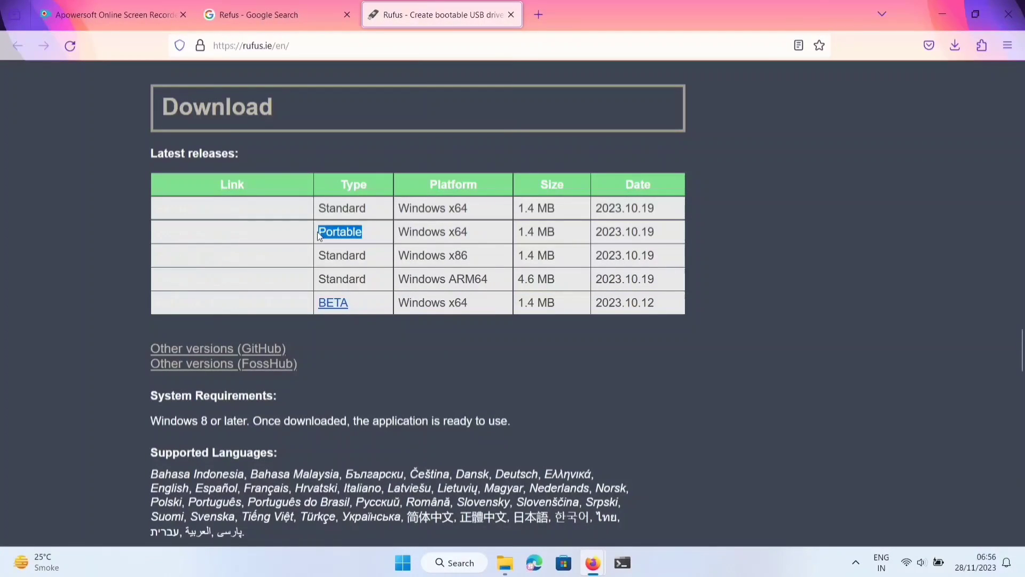
pyautogui.scroll(2, 317, 231)
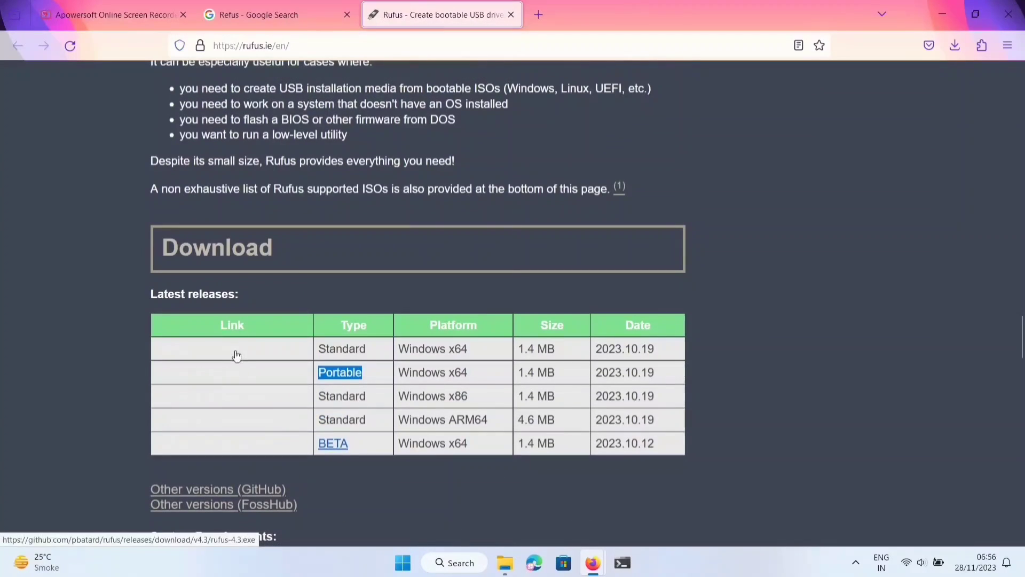
pyautogui.click(119, 361)
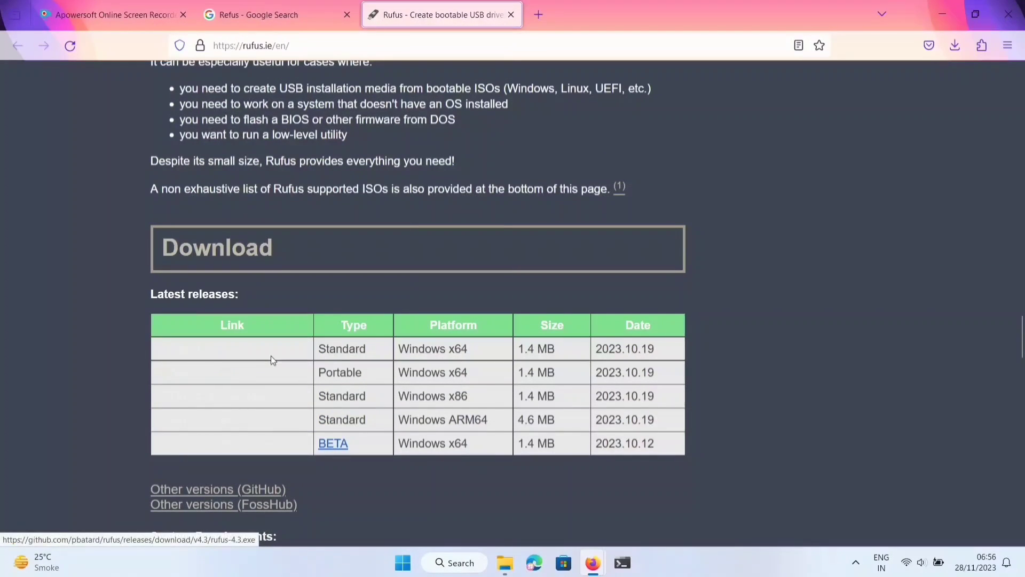
pyautogui.moveTo(241, 350); pyautogui.dragTo(162, 350)
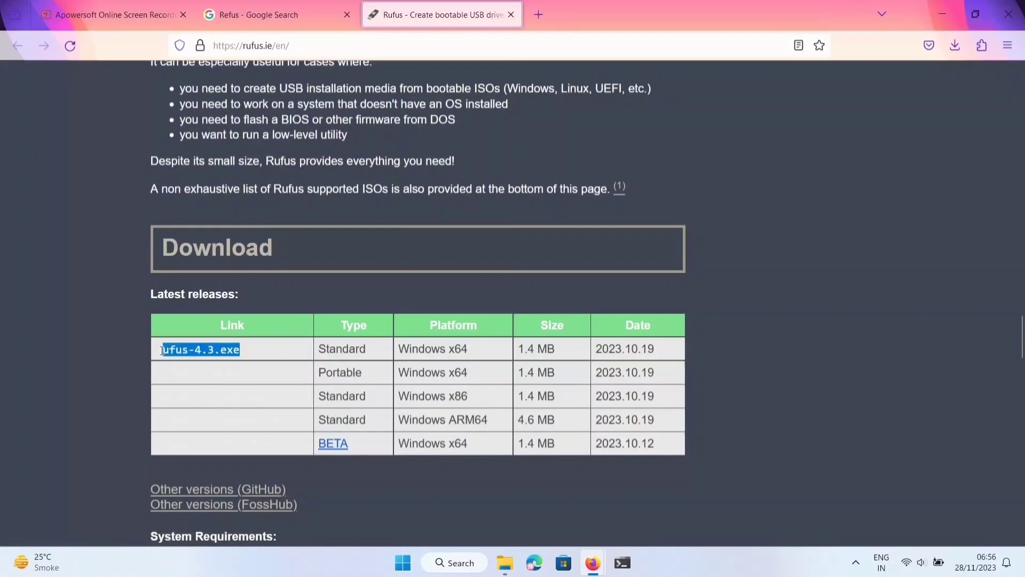
pyautogui.click(103, 375)
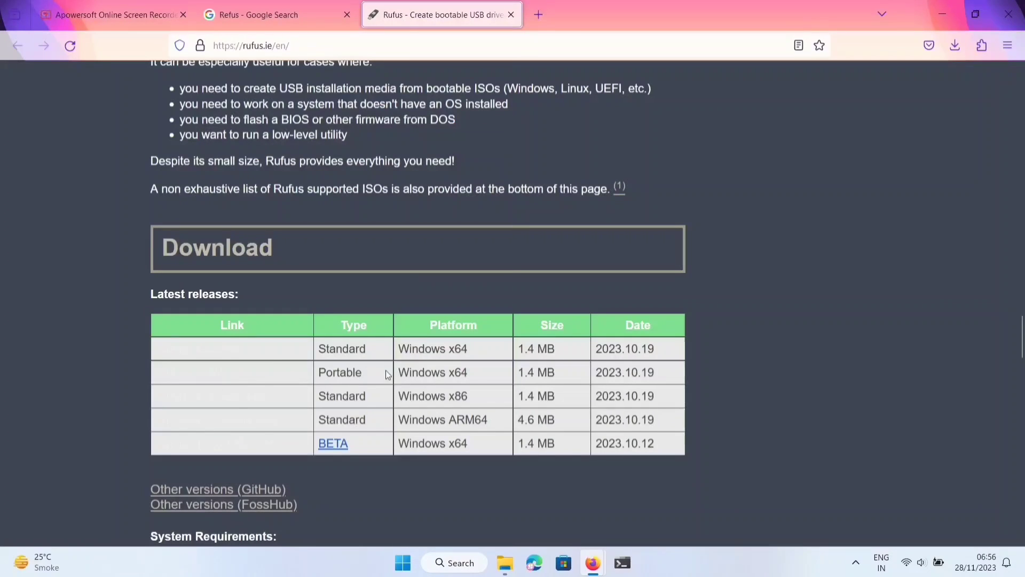
pyautogui.click(227, 378)
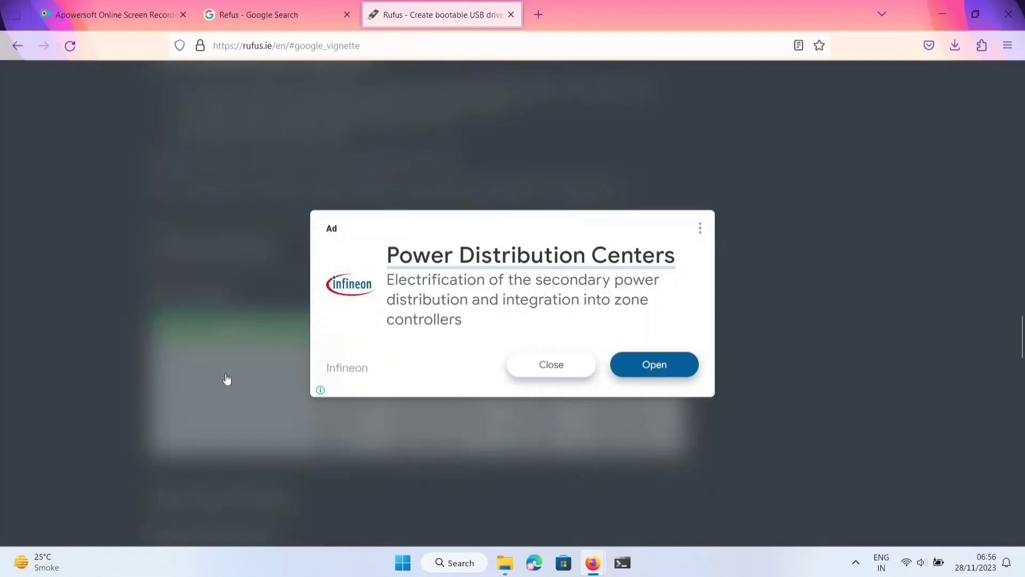
pyautogui.click(552, 367)
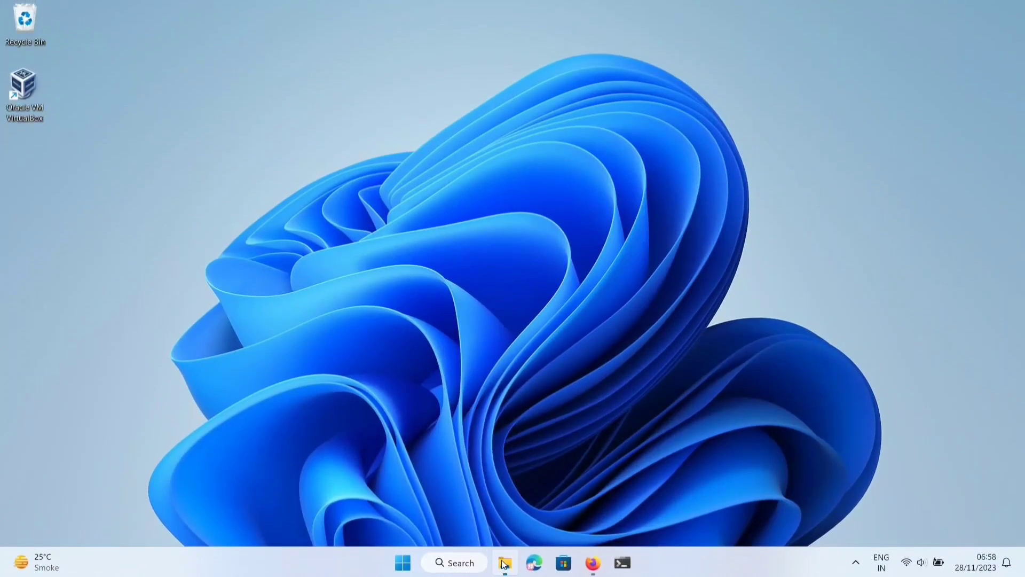
# - Run rufus-4.3p(1) from Downloads\Linux and decline online update checks
pyautogui.click(504, 563)
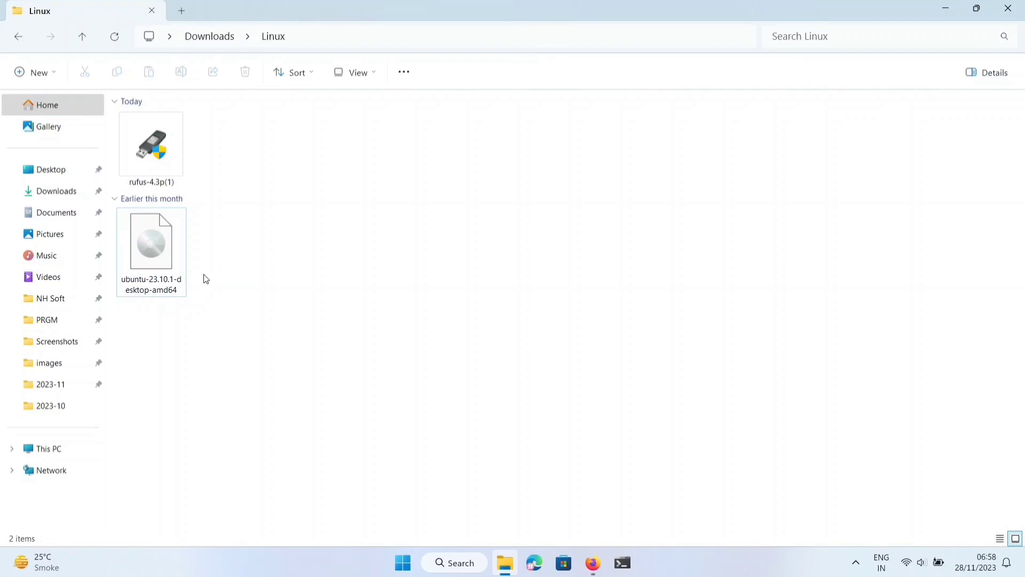
pyautogui.click(153, 152)
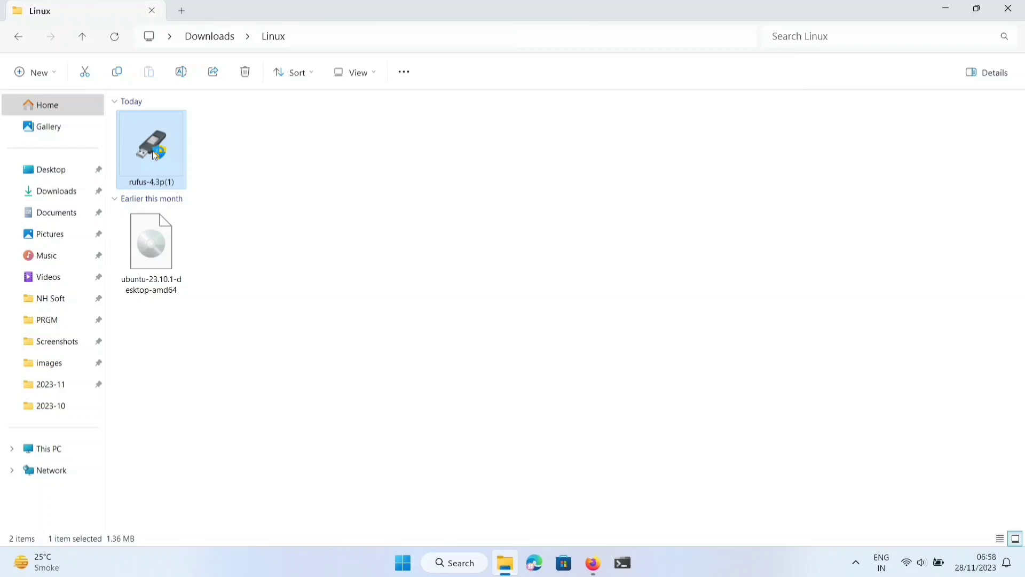
pyautogui.doubleClick(155, 155)
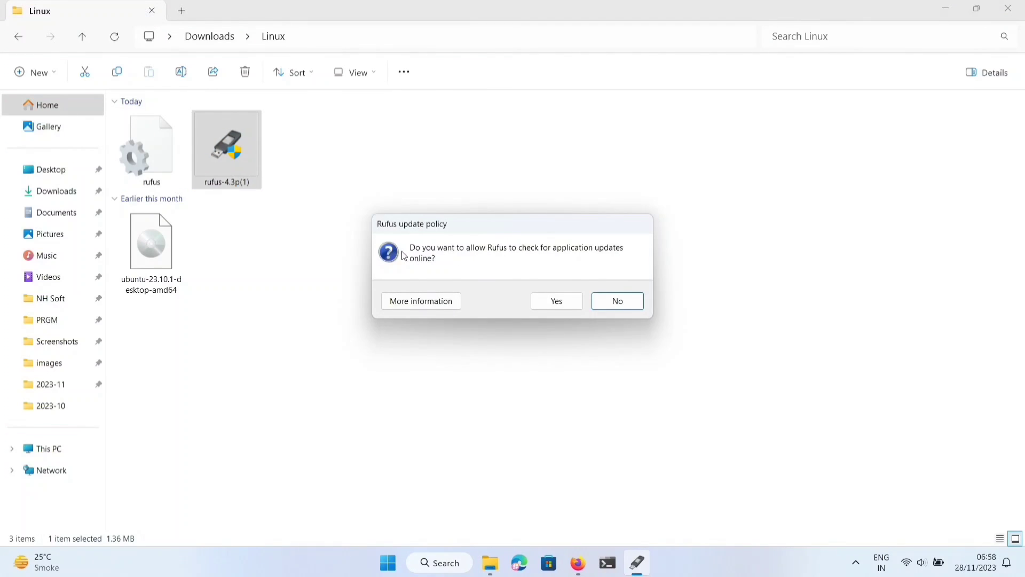
pyautogui.click(607, 303)
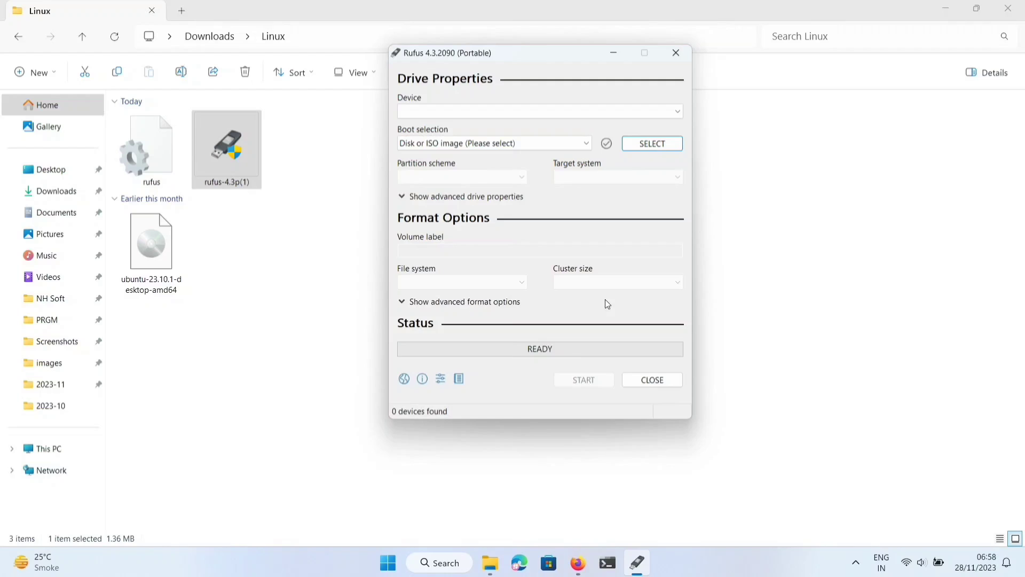
# - Select the 32 GB MISO_EFI drive and the ubuntu-23.10.1-desktop-amd64.iso boot image
pyautogui.click(512, 114)
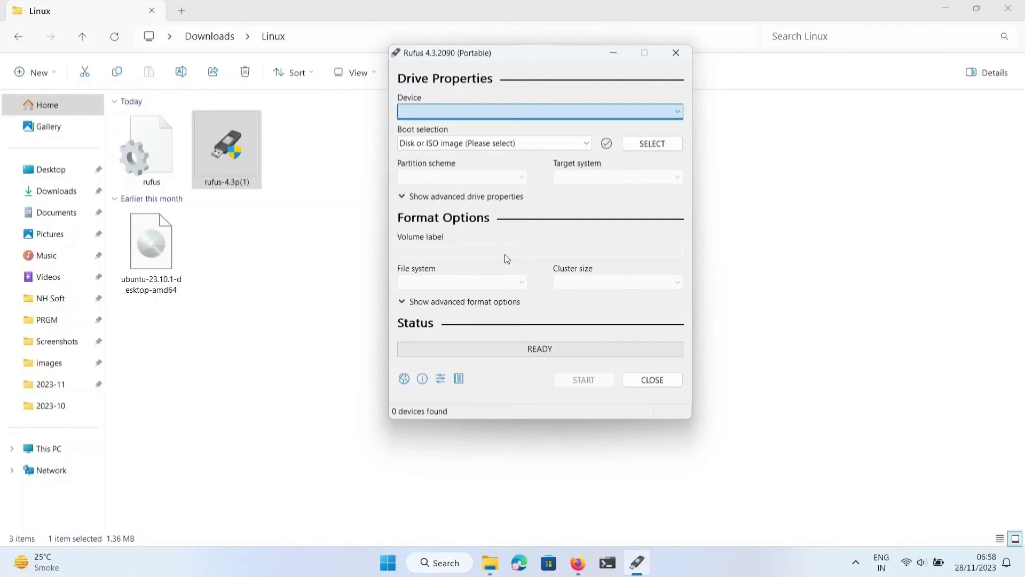
pyautogui.click(517, 110)
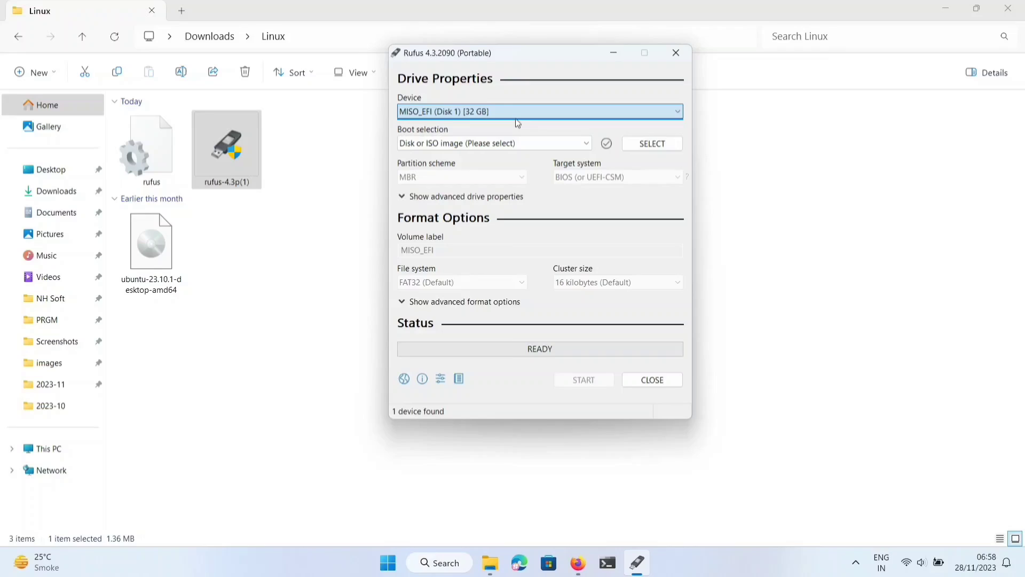
pyautogui.click(654, 148)
pyautogui.click(627, 190)
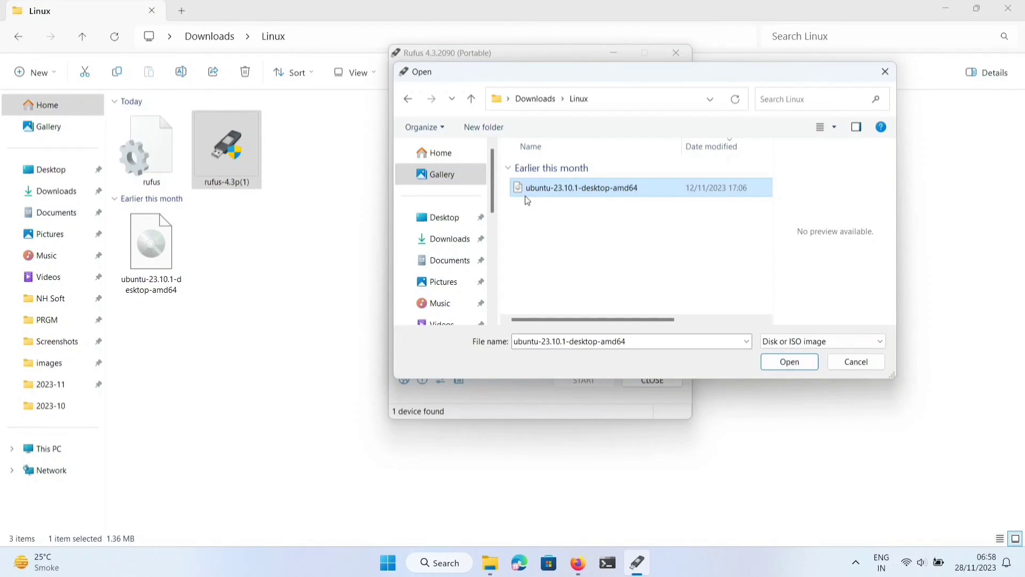
pyautogui.click(785, 368)
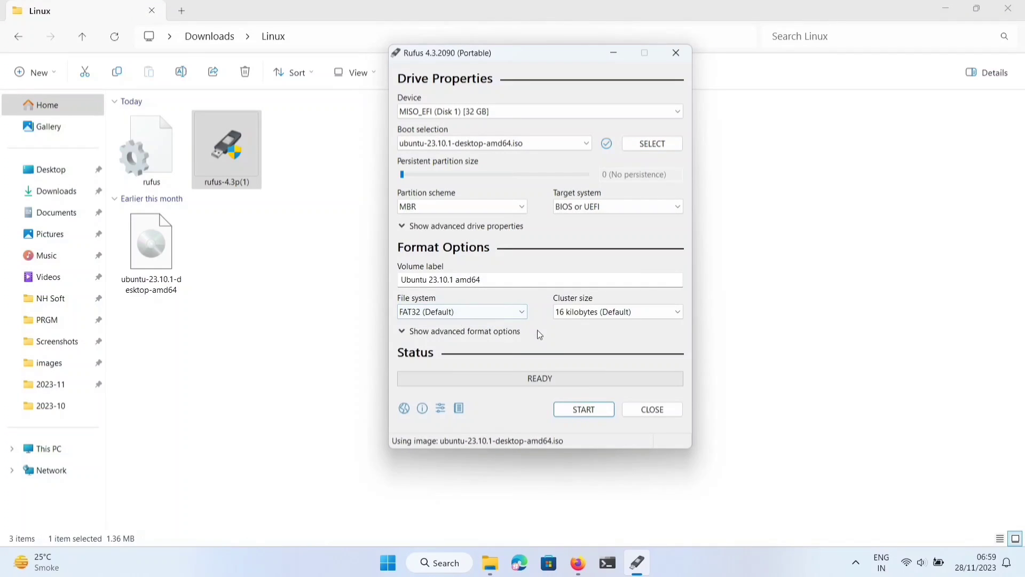
# - Start writing in ISO Image mode and allow downloading the Grub files
pyautogui.click(580, 401)
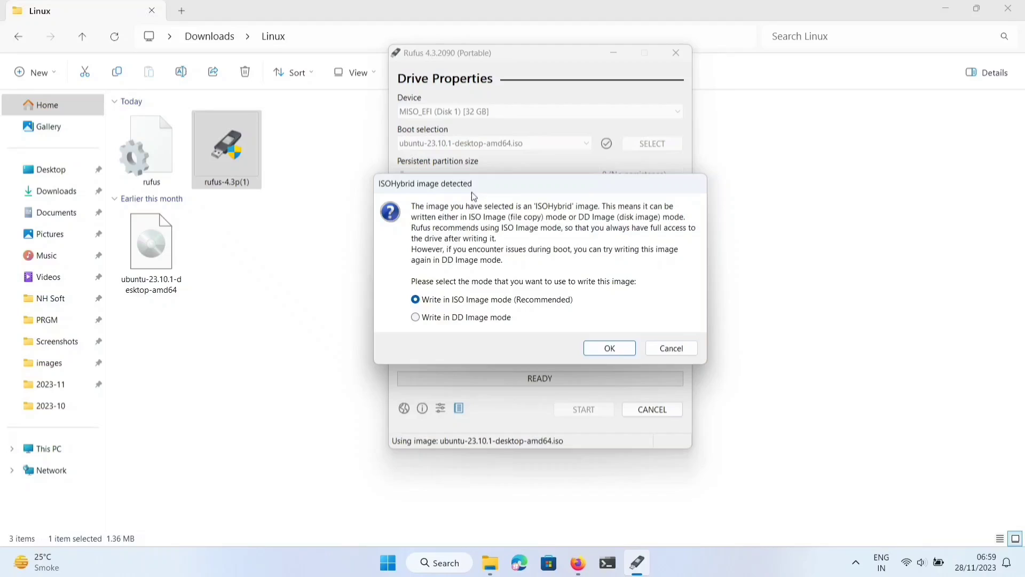
pyautogui.click(612, 356)
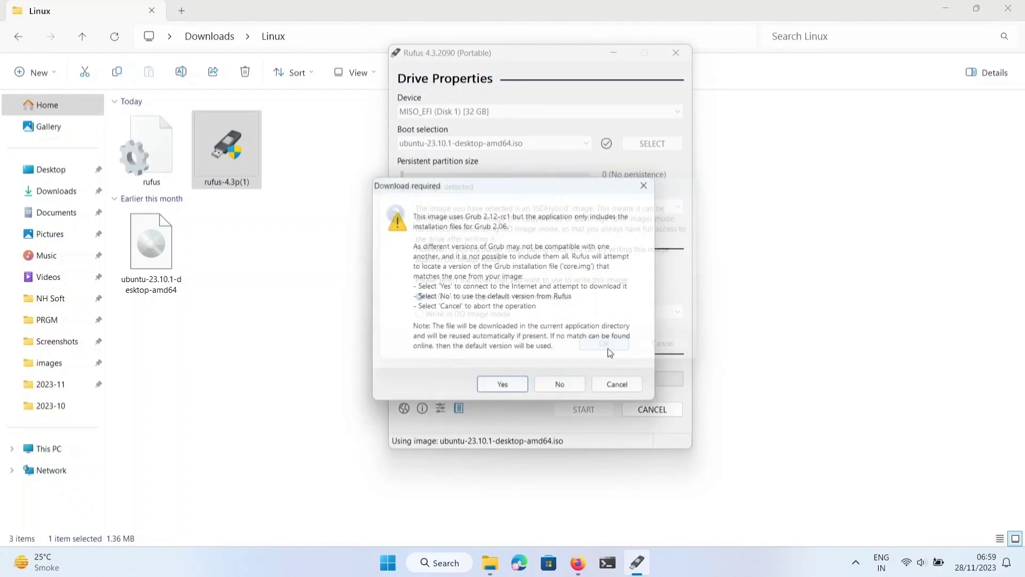
pyautogui.click(506, 387)
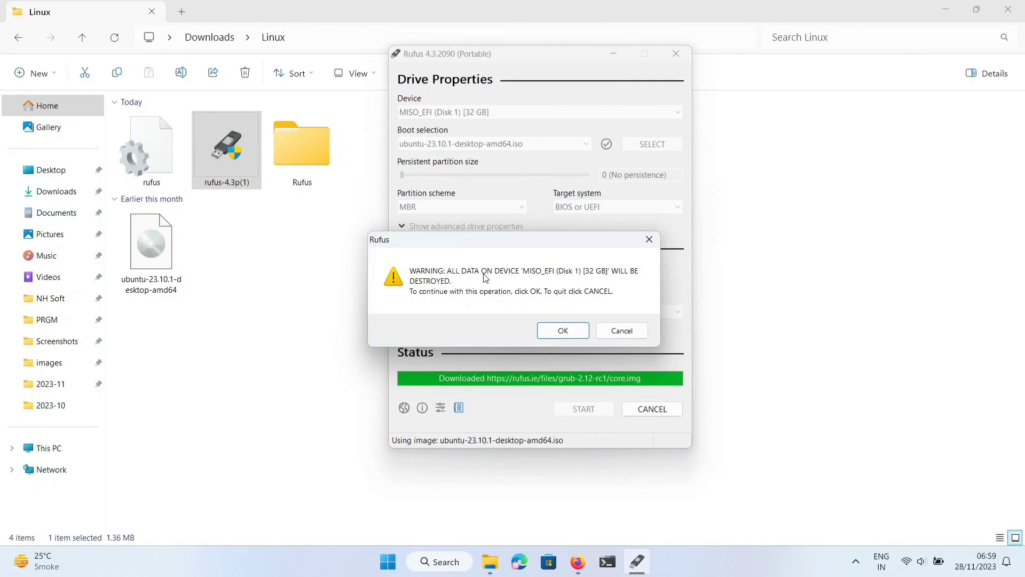
# - Confirm erasing the USB drive, minimize the D: drive window, and let Rufus finish writing
pyautogui.click(563, 330)
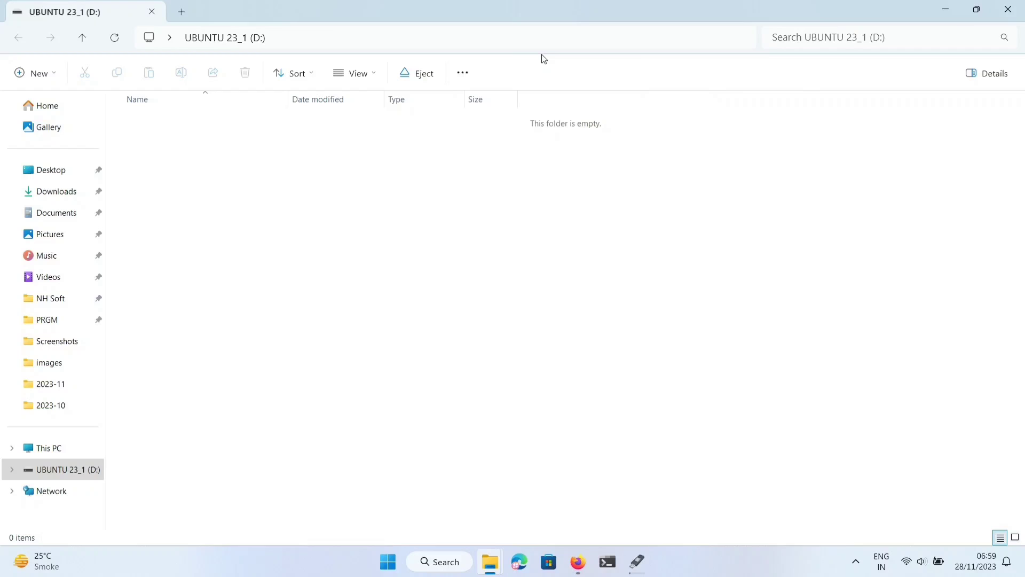
pyautogui.click(943, 10)
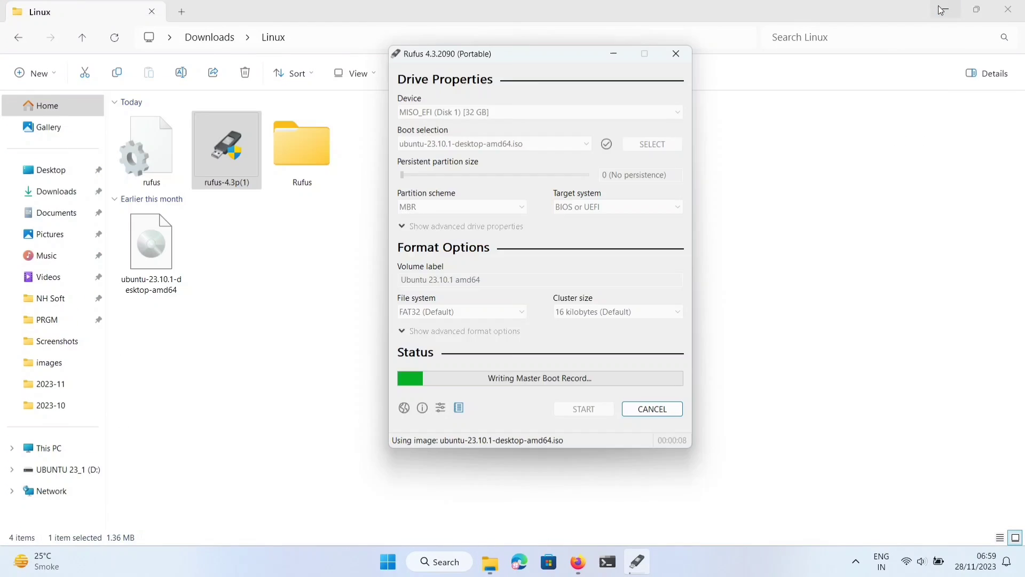
pyautogui.moveTo(543, 57); pyautogui.dragTo(542, 111)
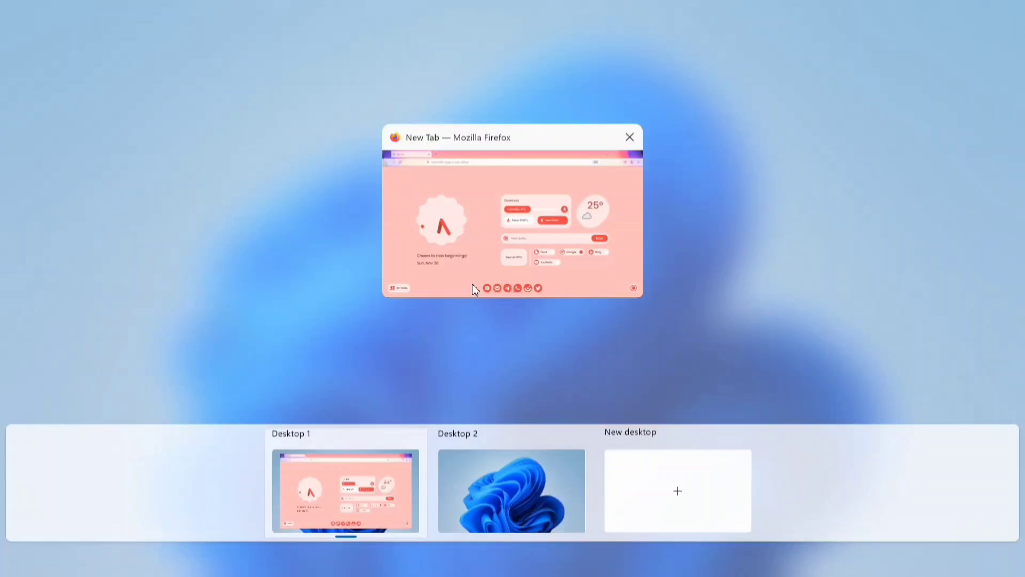
# - Search Google in Firefox for 'How to boot hp laptop into Bios'
pyautogui.click(595, 281)
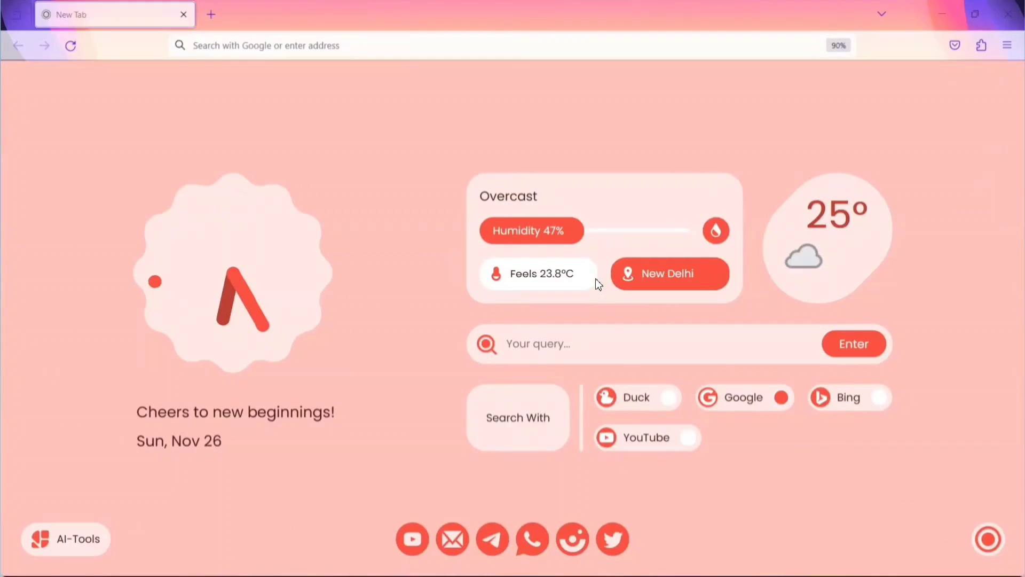
pyautogui.click(578, 354)
pyautogui.write('How to boot')
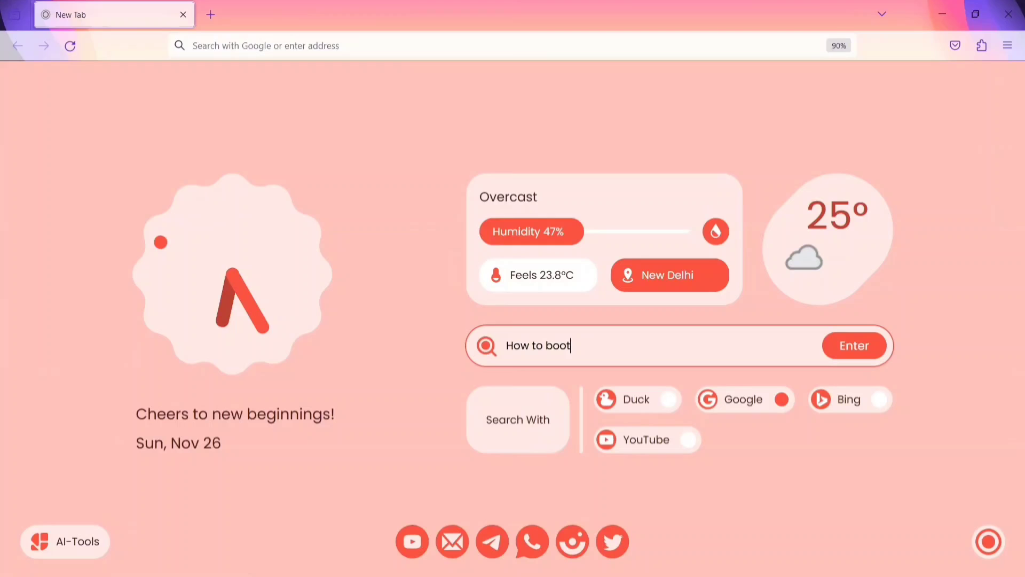
pyautogui.write(' "')
pyautogui.write('your device')
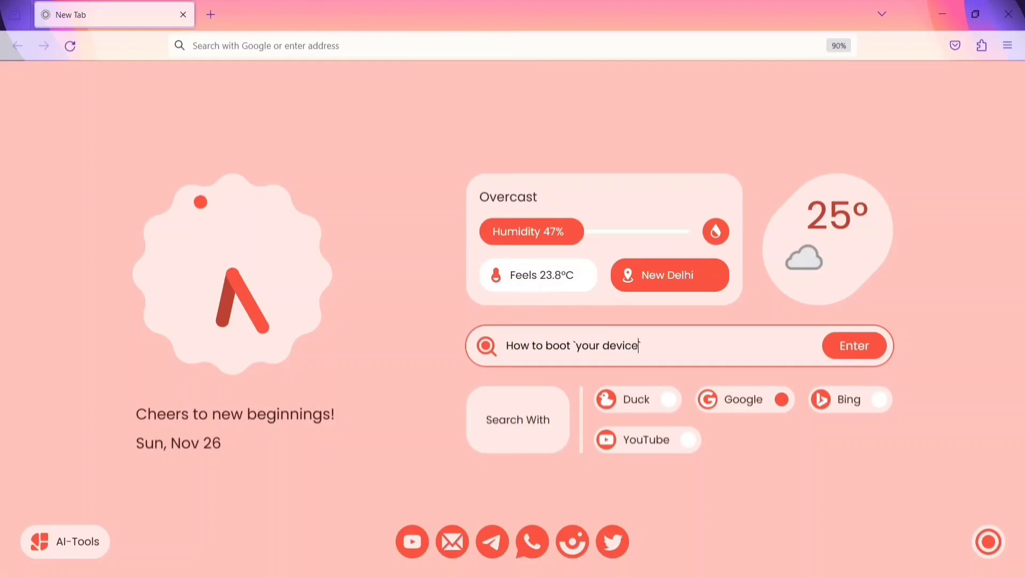
pyautogui.write(' name` into ')
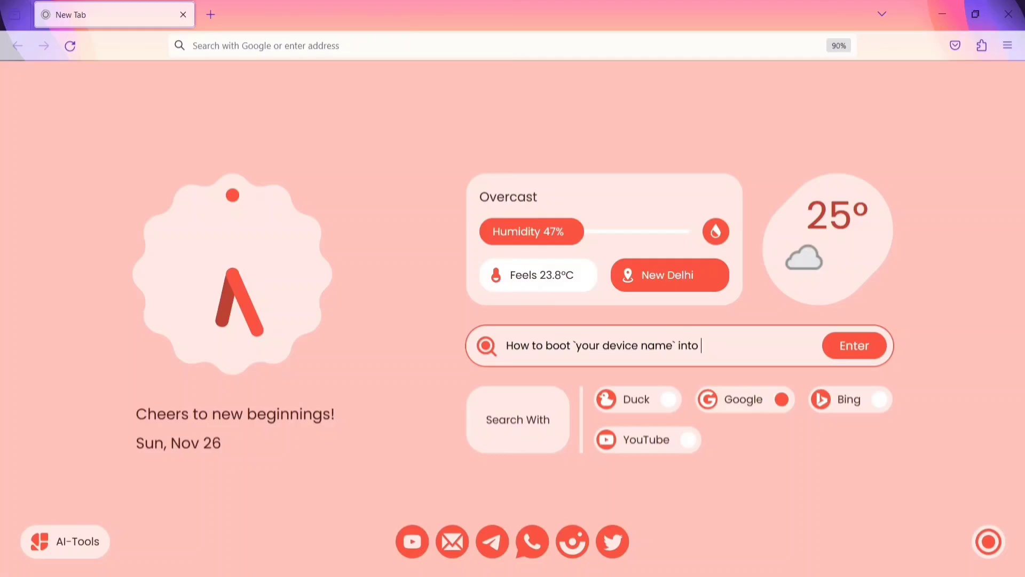
pyautogui.write('Bios')
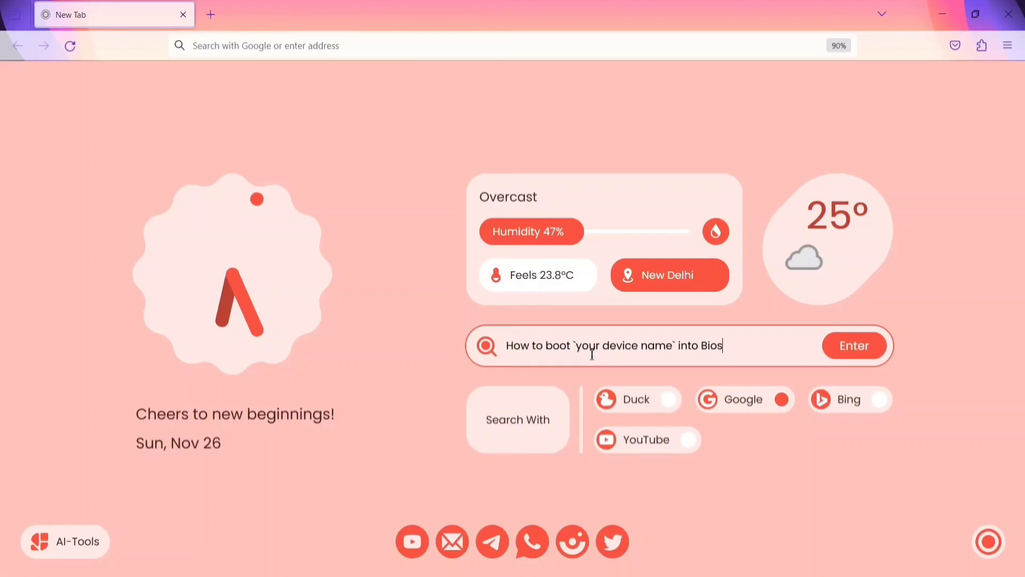
pyautogui.moveTo(674, 347); pyautogui.dragTo(575, 347)
pyautogui.write('hp')
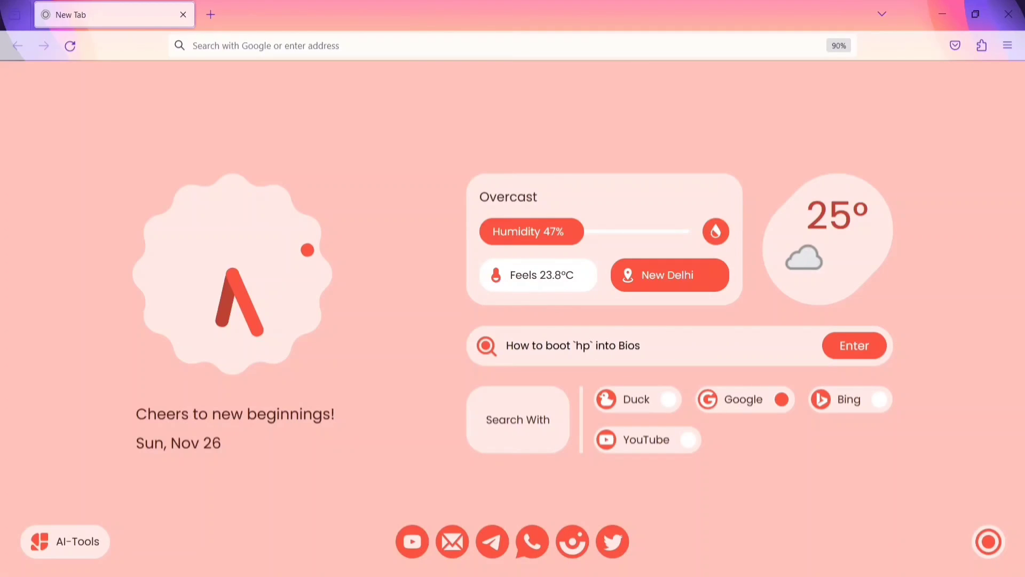
pyautogui.write(' laptop')
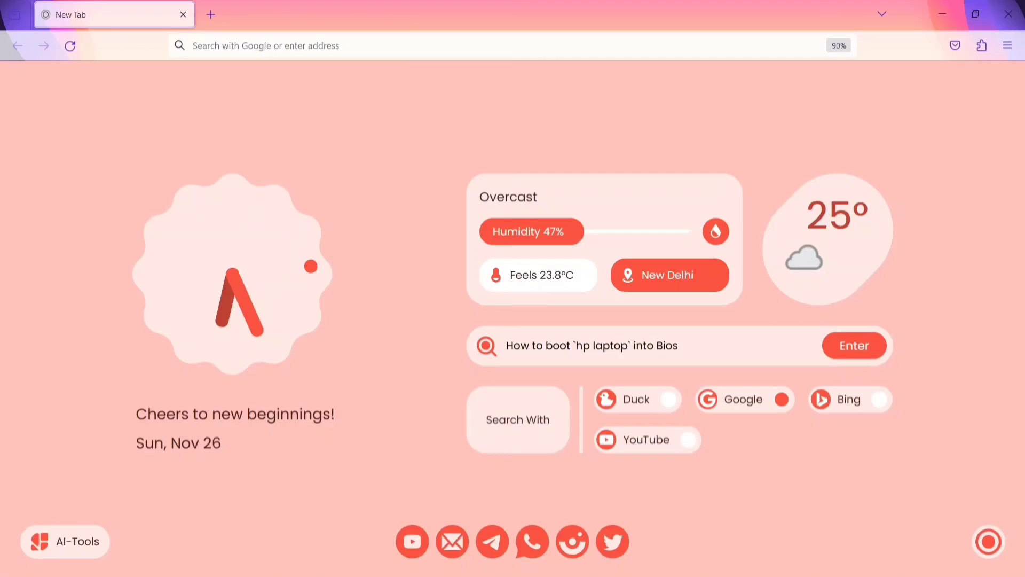
pyautogui.click(870, 346)
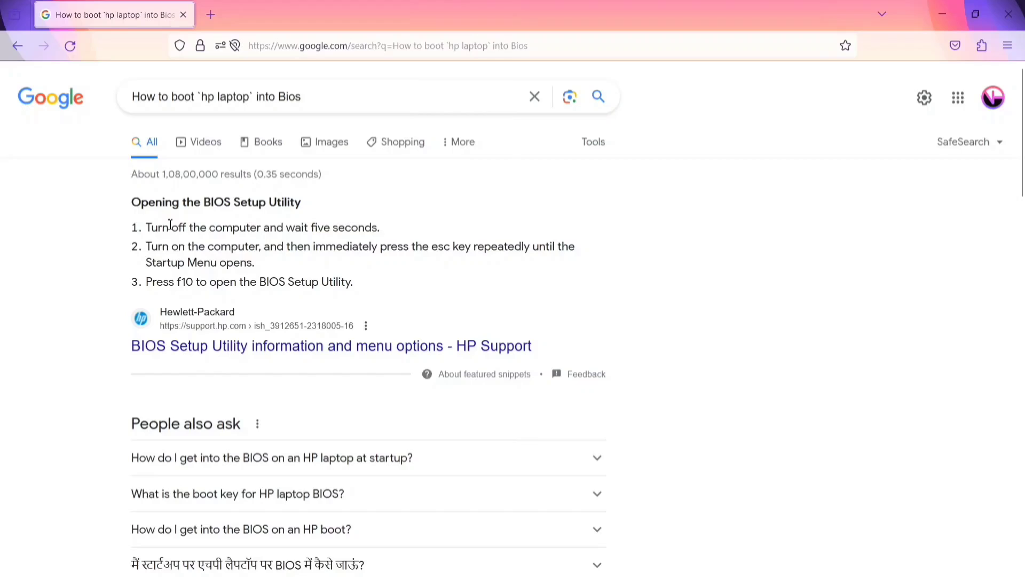
# - Highlight the first two of HP's steps for entering the BIOS Setup Utility
pyautogui.moveTo(170, 225); pyautogui.dragTo(381, 233)
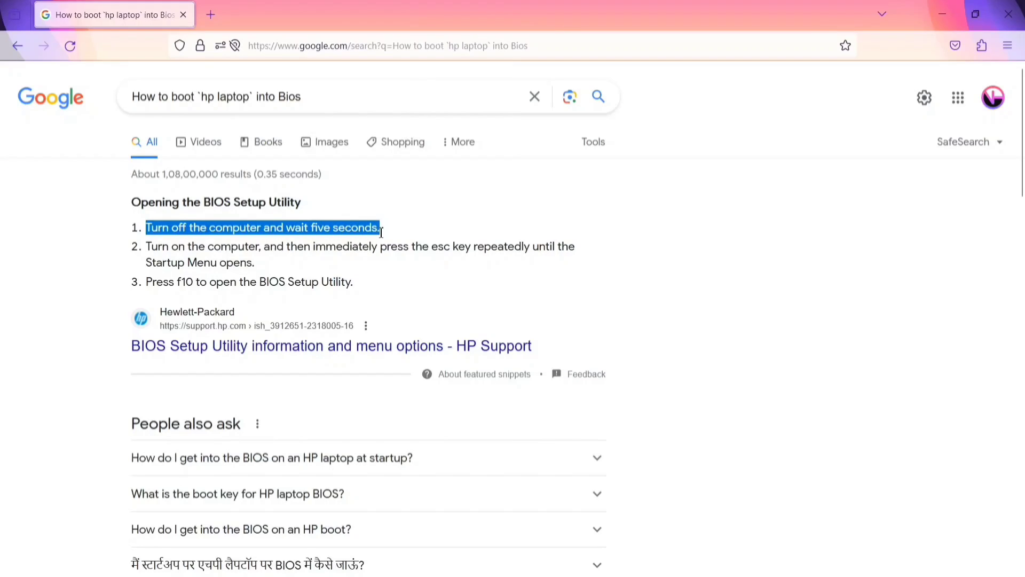
pyautogui.click(149, 246)
pyautogui.moveTo(176, 246); pyautogui.dragTo(265, 267)
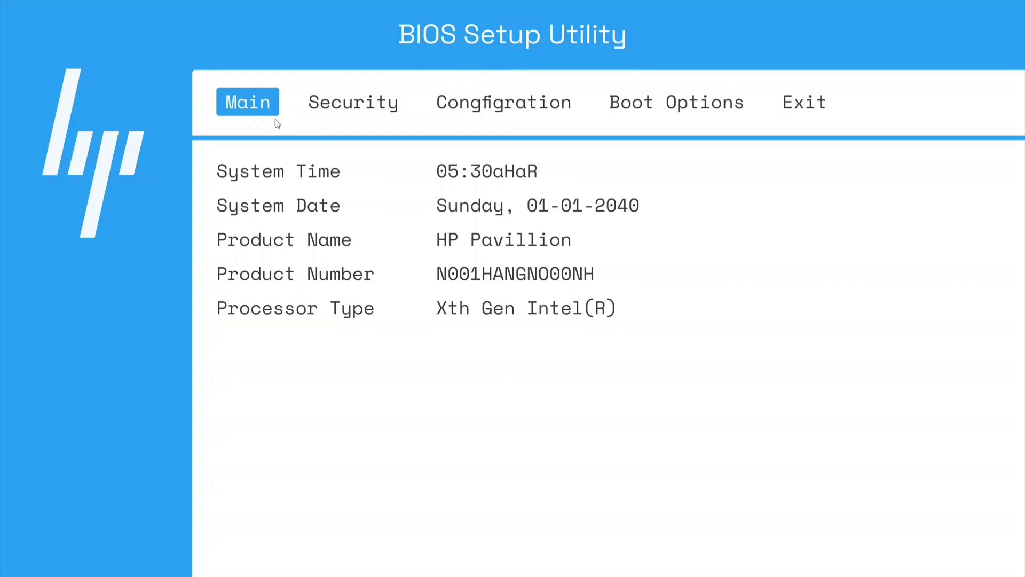
# - Set Secure Boot to Disabled on the HP BIOS Boot Options page and confirm
pyautogui.click(696, 109)
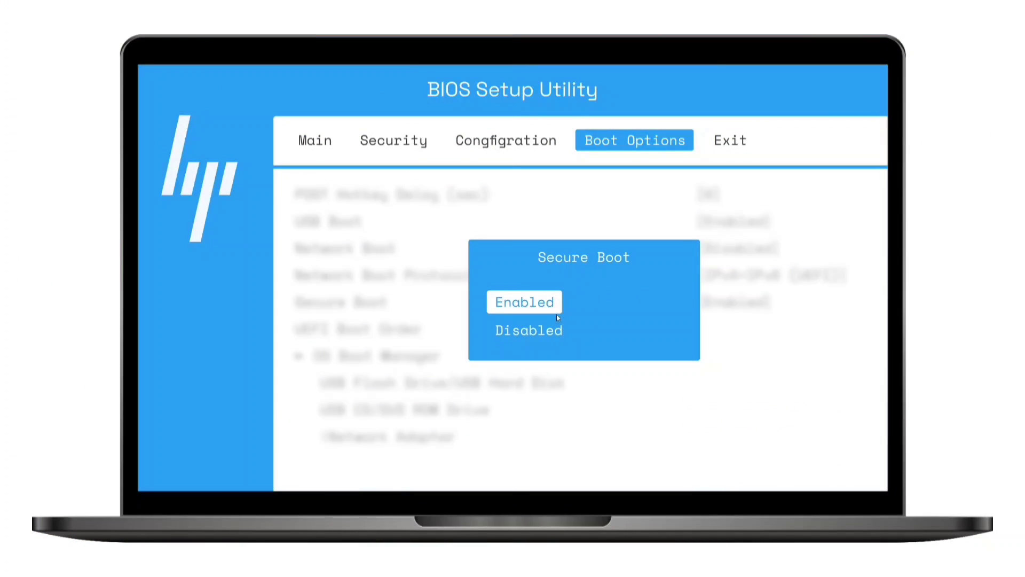
pyautogui.click(547, 332)
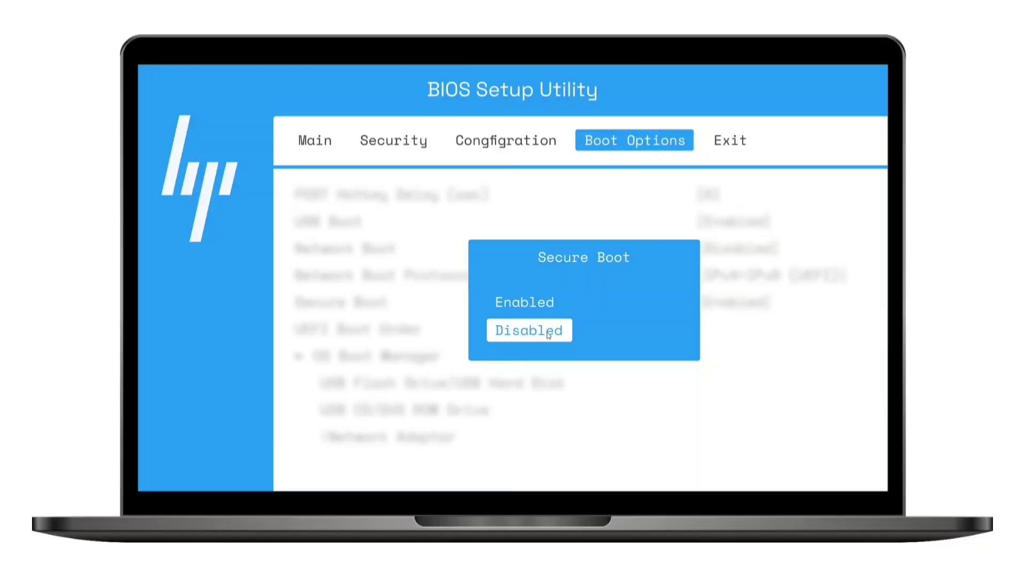
pyautogui.click(548, 334)
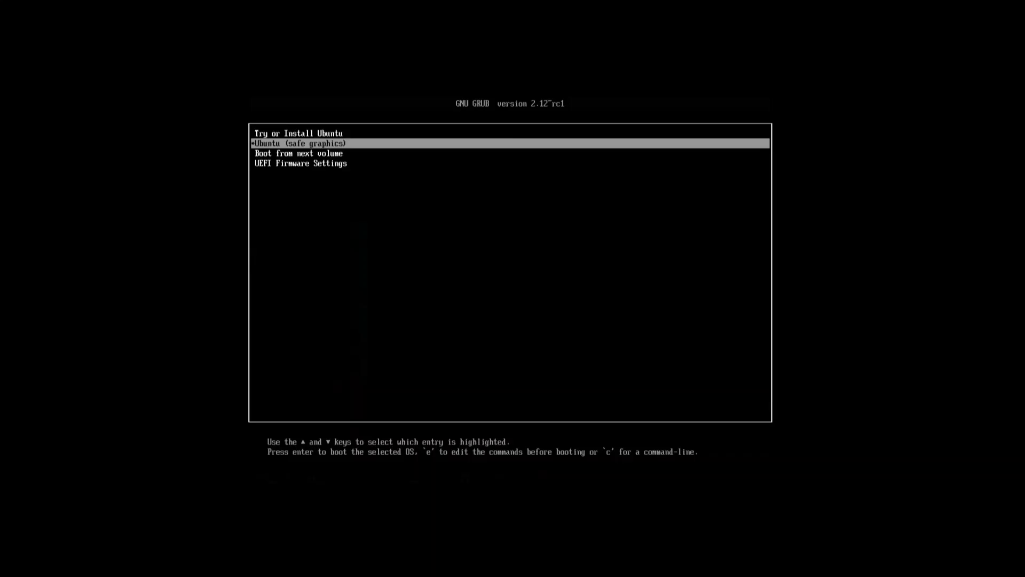
# - Boot the Try or Install Ubuntu GRUB entry and show the live session's app grid
pyautogui.press('Up')
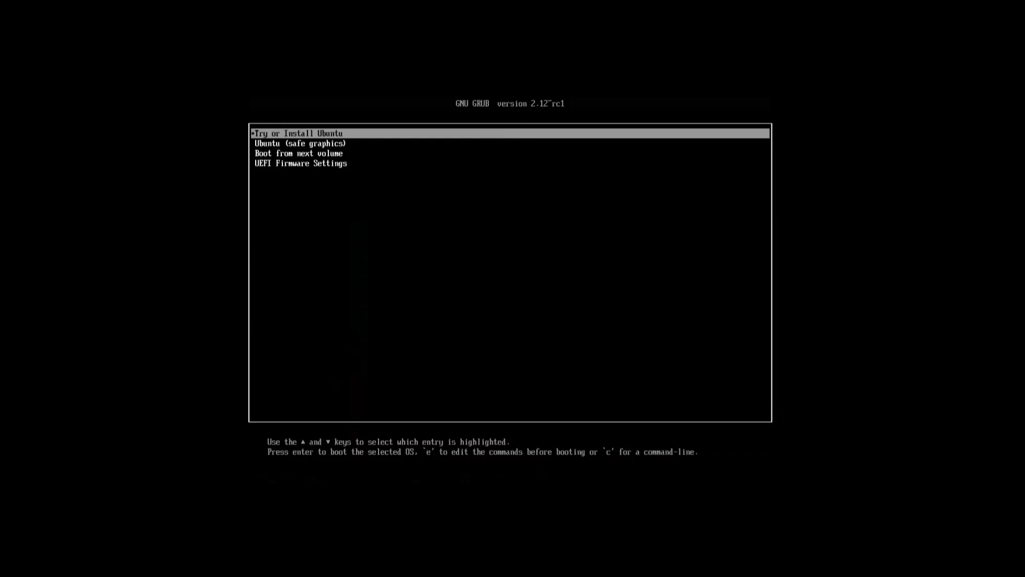
pyautogui.press('Return')
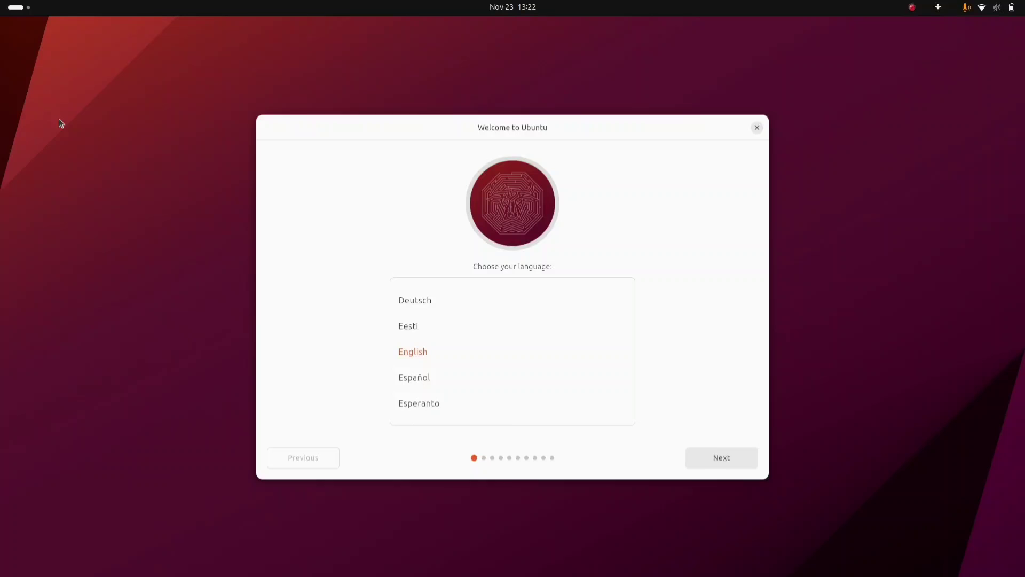
pyautogui.press('super')
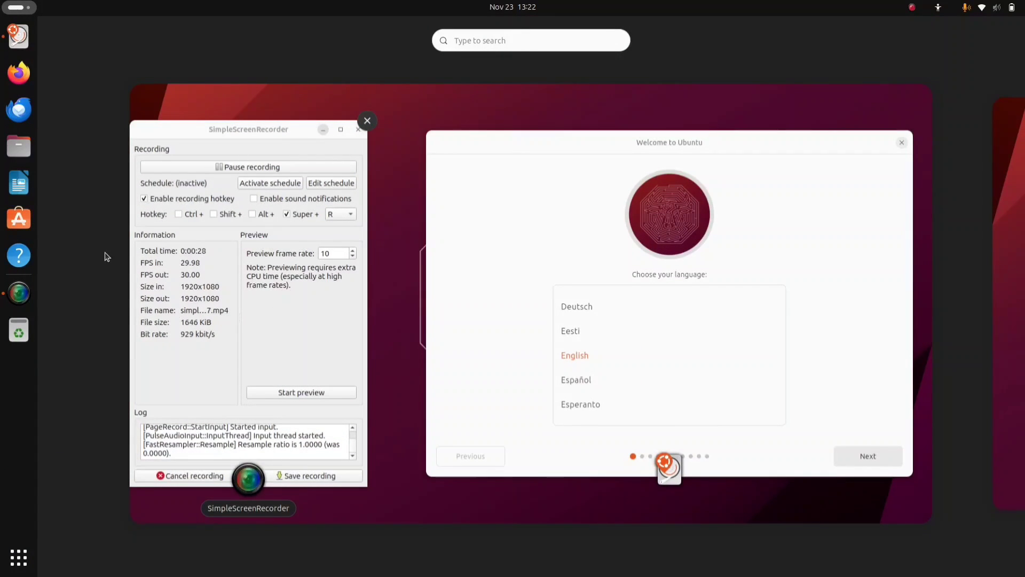
pyautogui.click(16, 573)
pyautogui.scroll(-1, 944, 277)
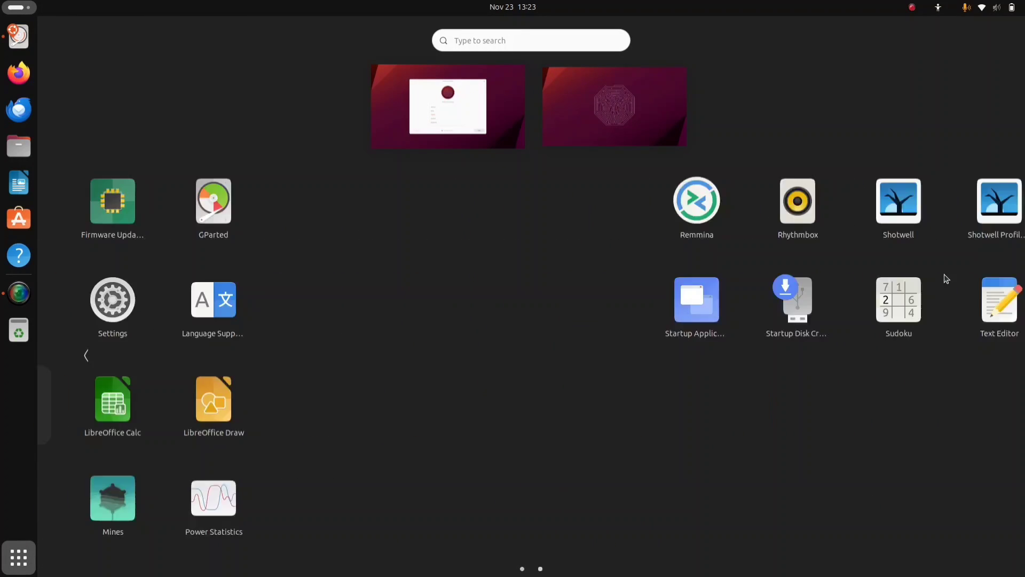
# - Return to the Welcome to Ubuntu installer and choose English as the language
pyautogui.scroll(1, 946, 278)
pyautogui.press('super')
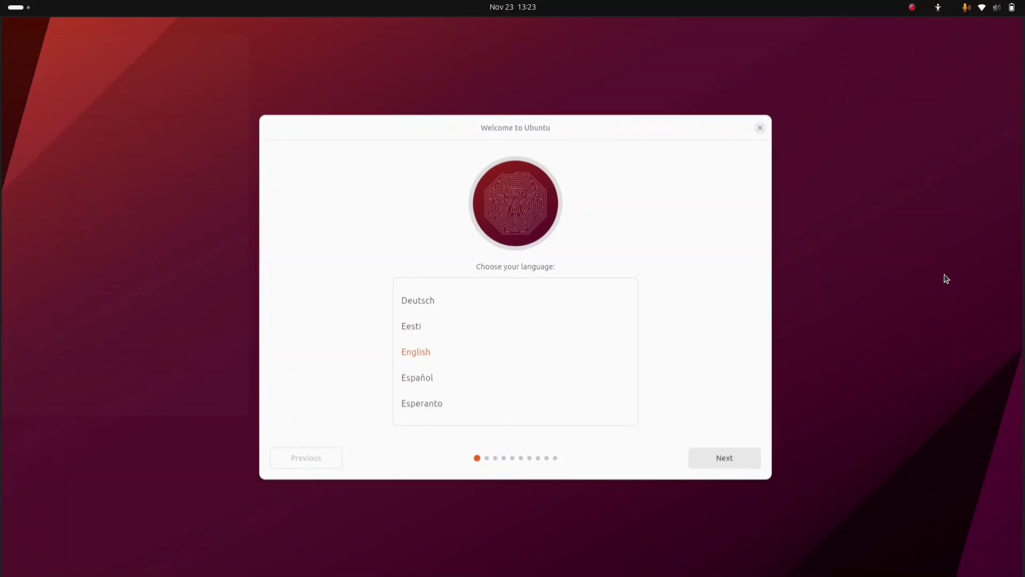
pyautogui.scroll(-10, 479, 386)
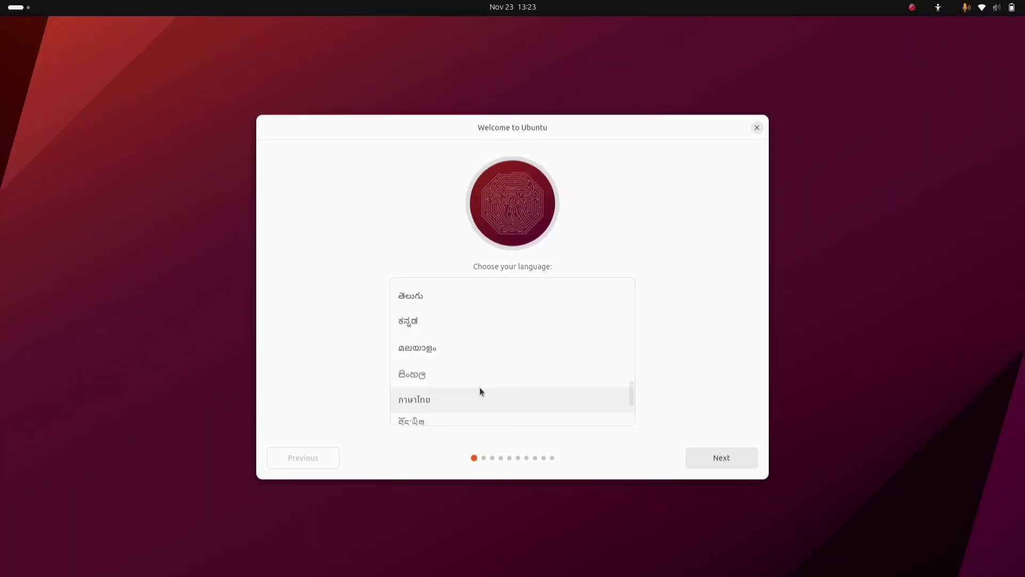
pyautogui.scroll(3, 479, 387)
pyautogui.scroll(5, 480, 391)
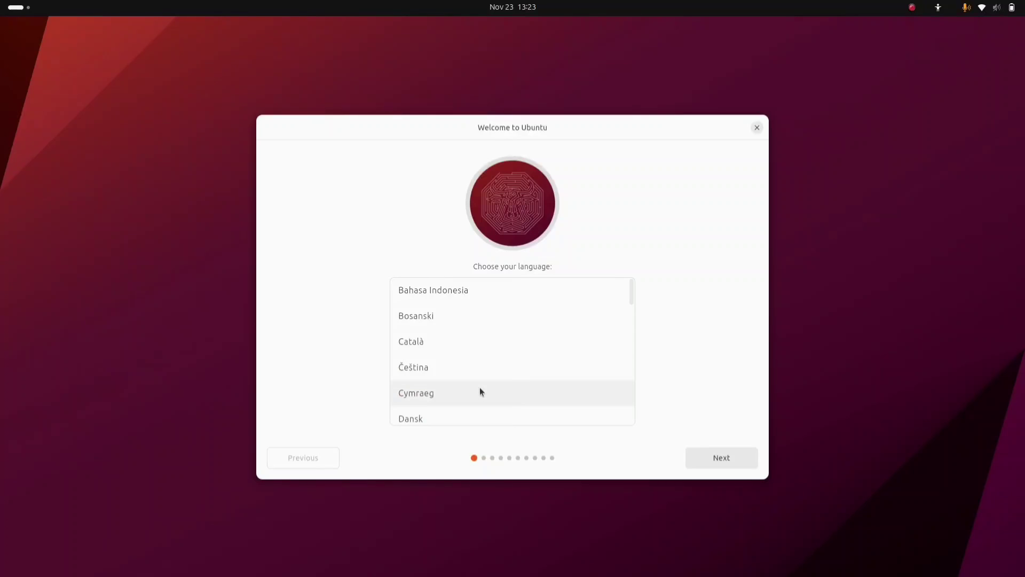
pyautogui.scroll(-4, 480, 391)
pyautogui.scroll(2, 479, 391)
pyautogui.click(404, 341)
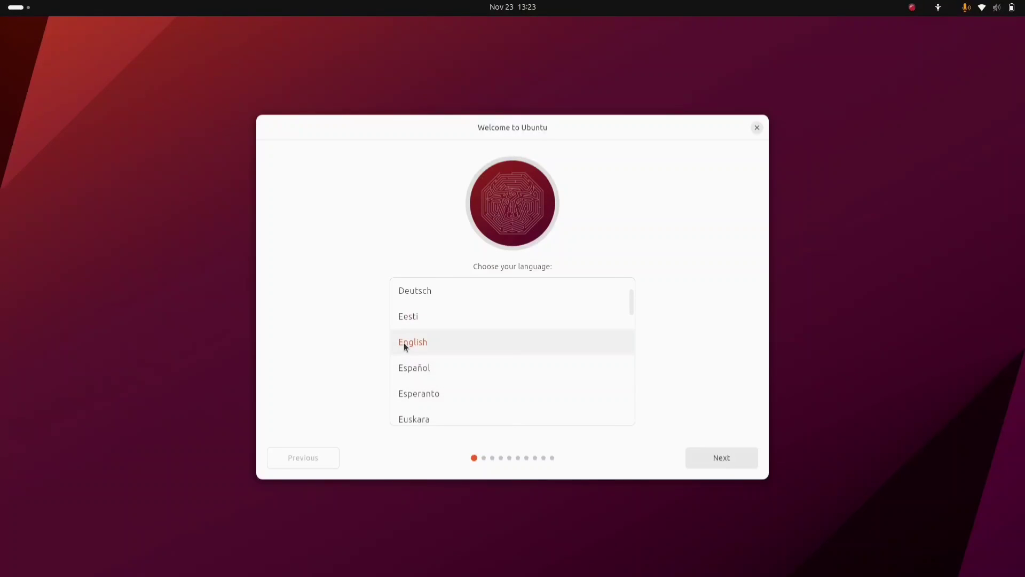
pyautogui.click(722, 458)
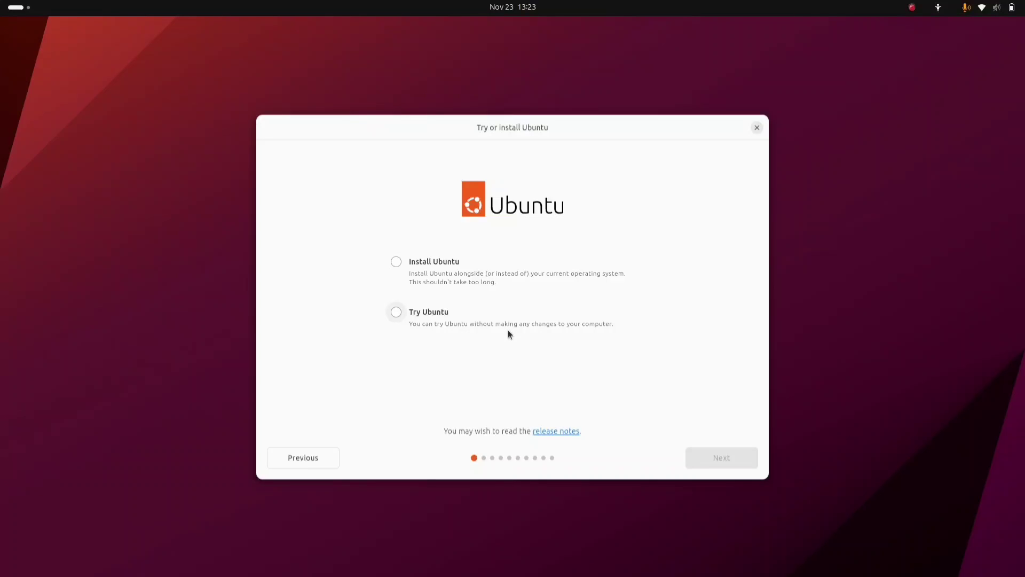
# - Choose Install Ubuntu and accept the English (US) keyboard layout after a typing test
pyautogui.click(414, 269)
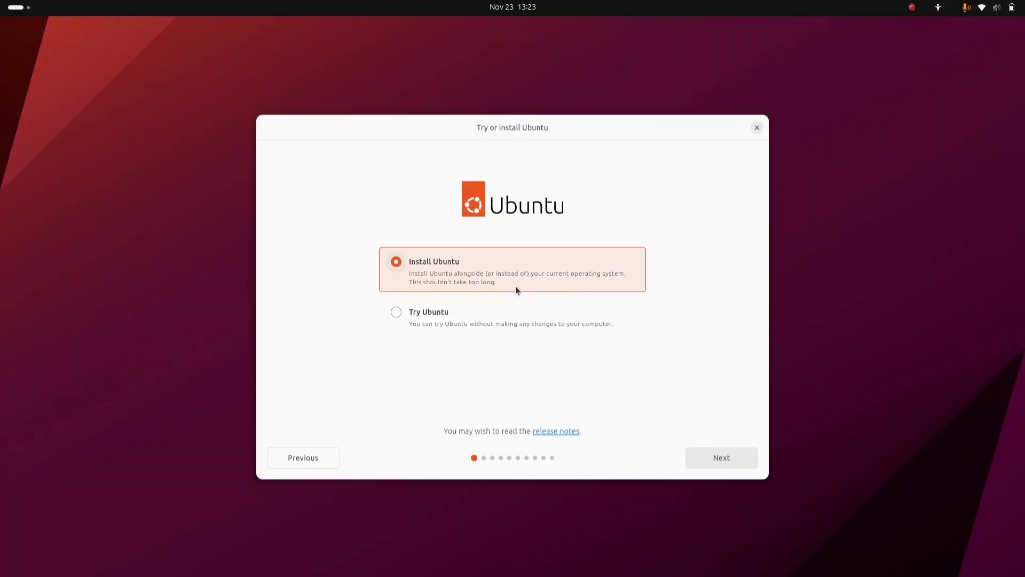
pyautogui.click(720, 457)
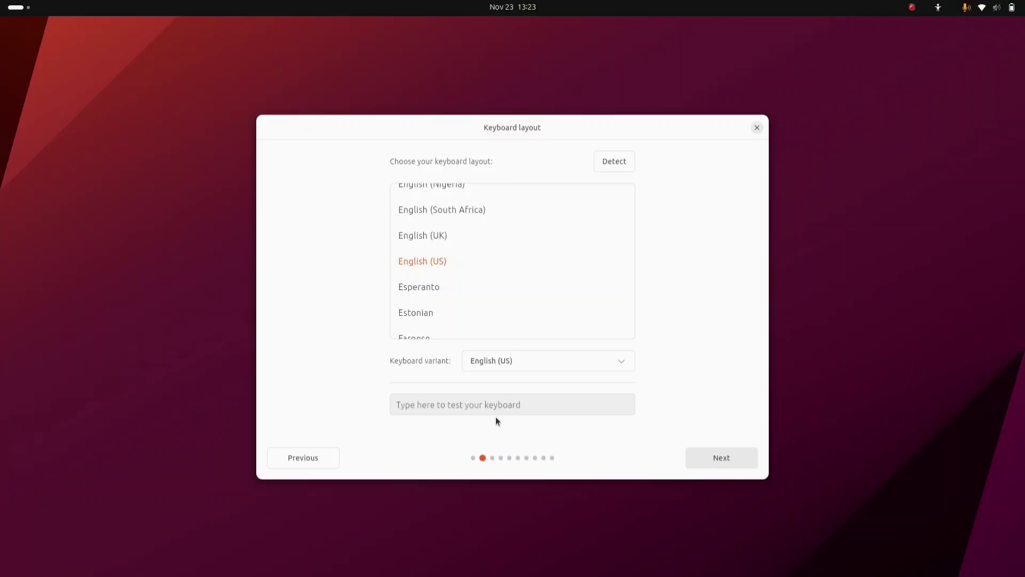
pyautogui.click(451, 404)
pyautogui.write('Hell')
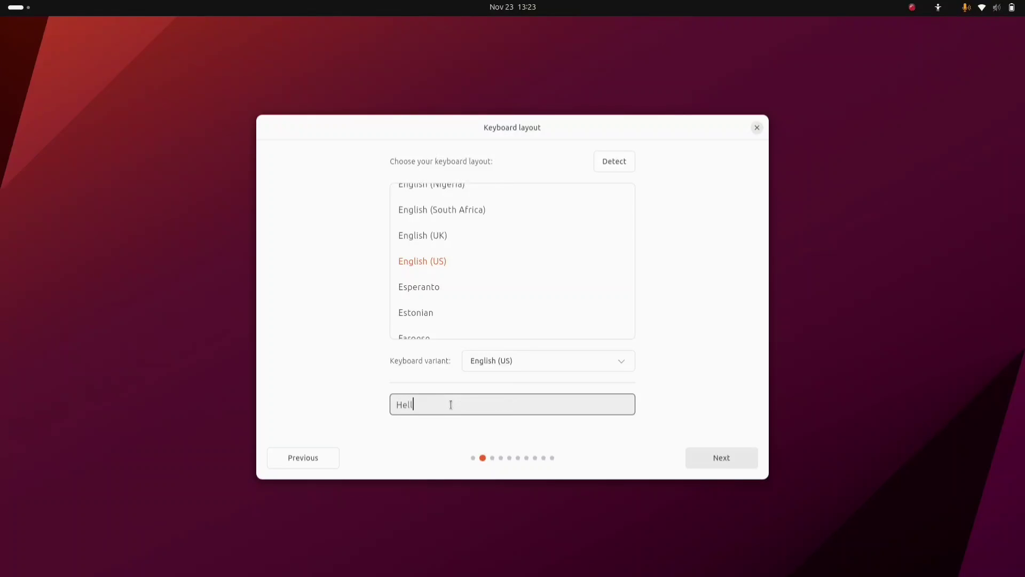
pyautogui.write("o viervess whads it sos goan 1234 {}'\\:;,.<>`")
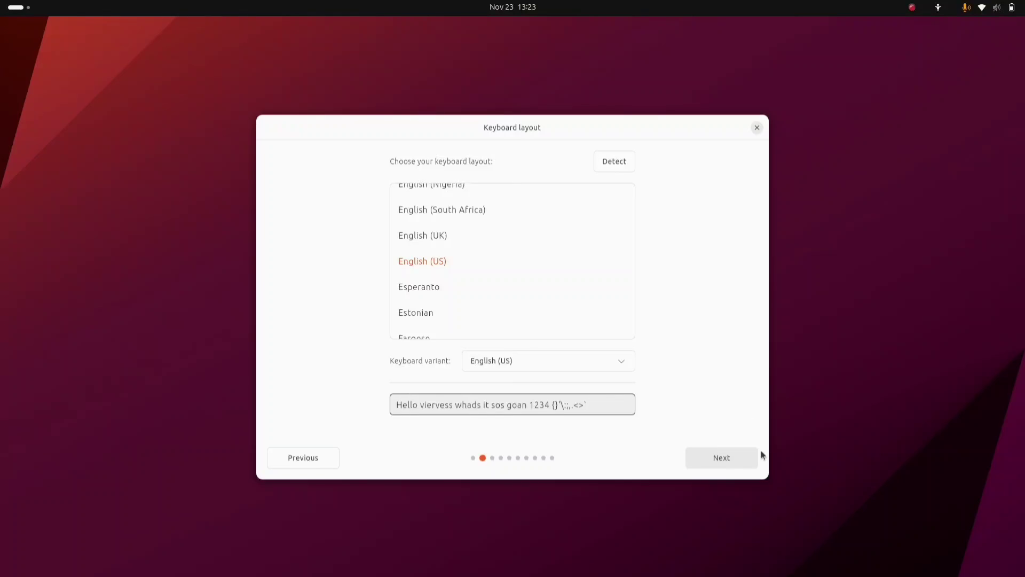
pyautogui.click(729, 458)
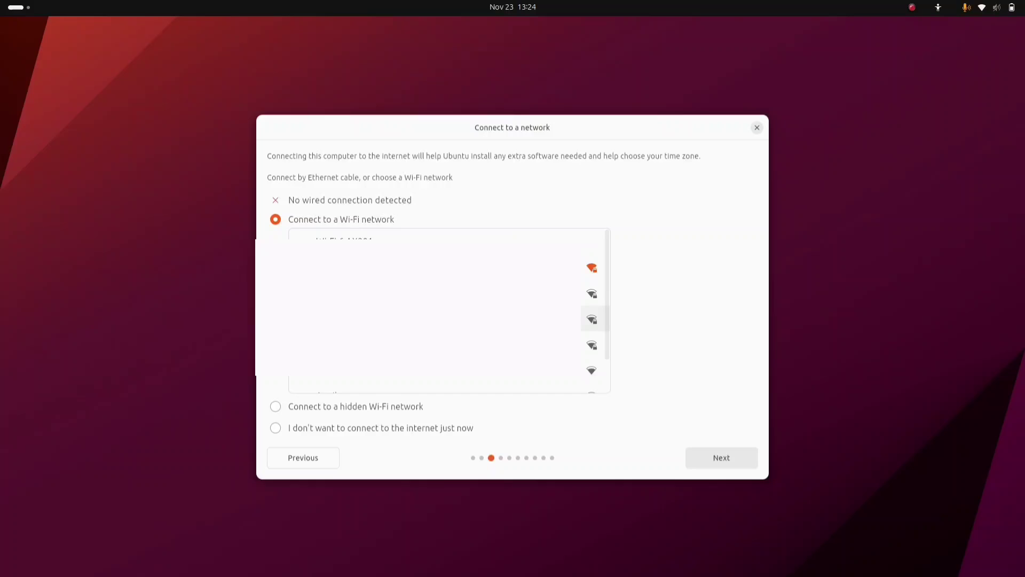
# - Skip the installer update and keep Erase disk and install Ubuntu without advanced features
pyautogui.click(706, 457)
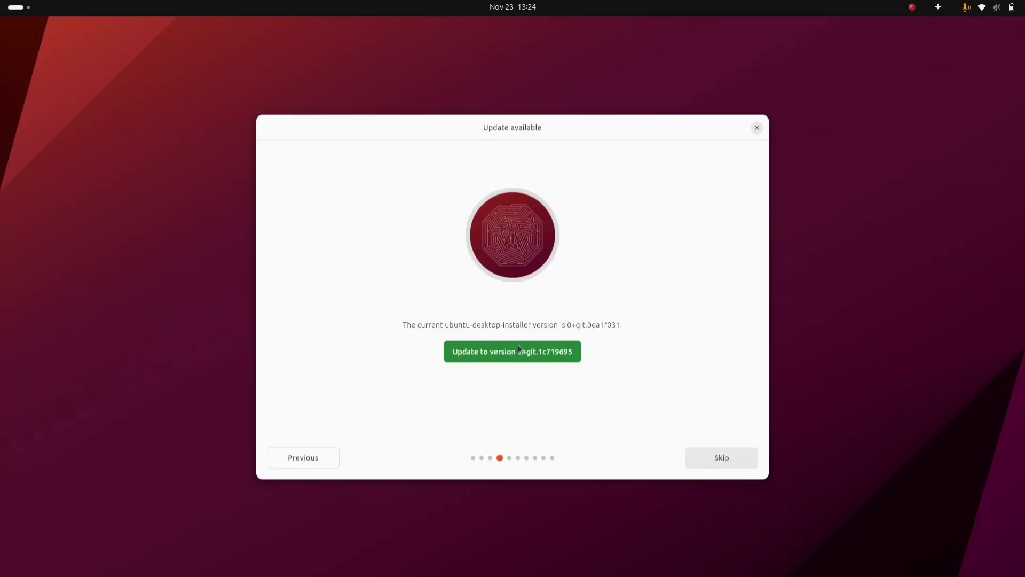
pyautogui.click(722, 459)
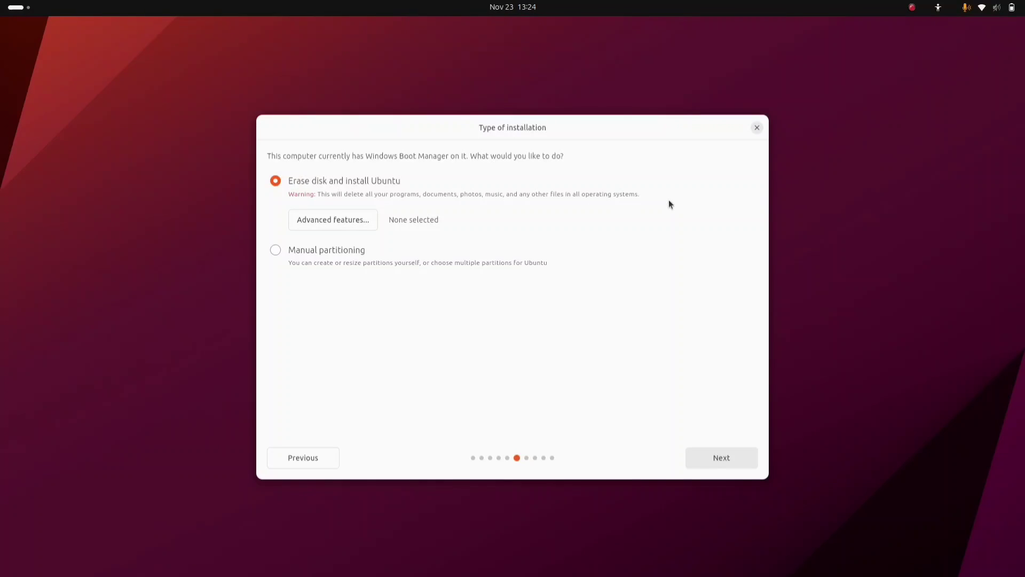
pyautogui.click(351, 220)
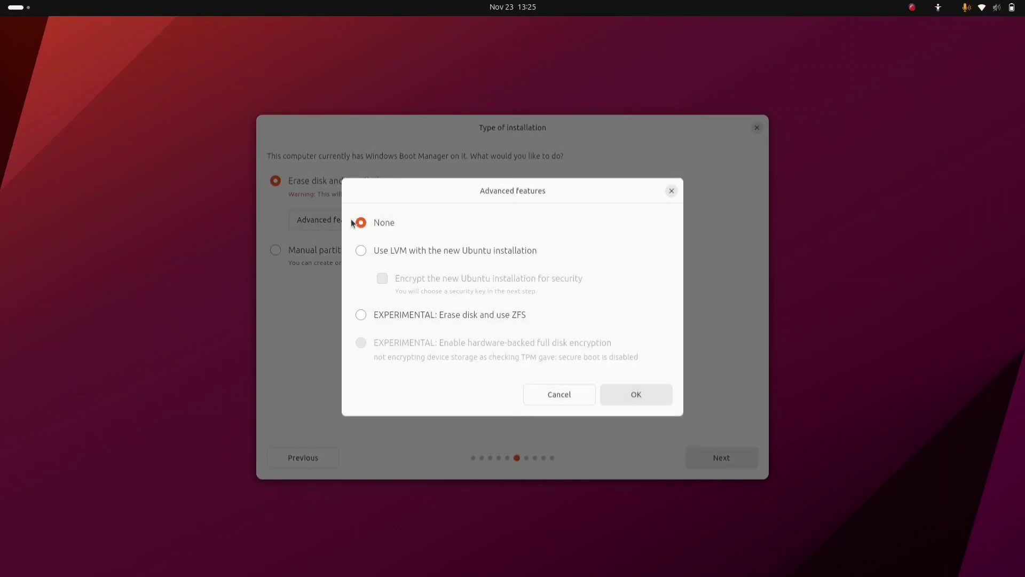
pyautogui.click(553, 395)
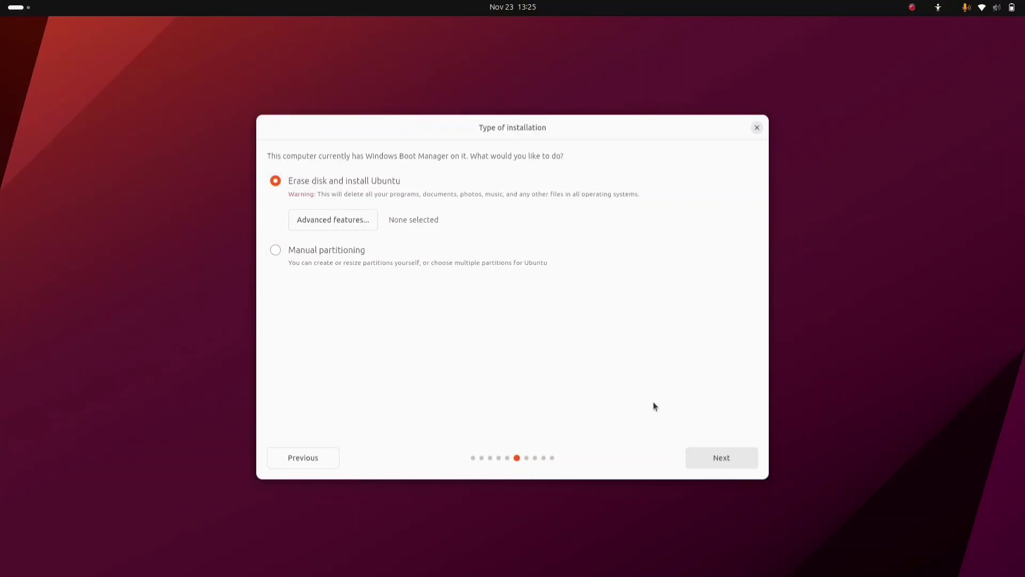
# - Confirm erasing the disk to install, then set the timezone to Mumbai (Asia/Kolkata)
pyautogui.click(698, 460)
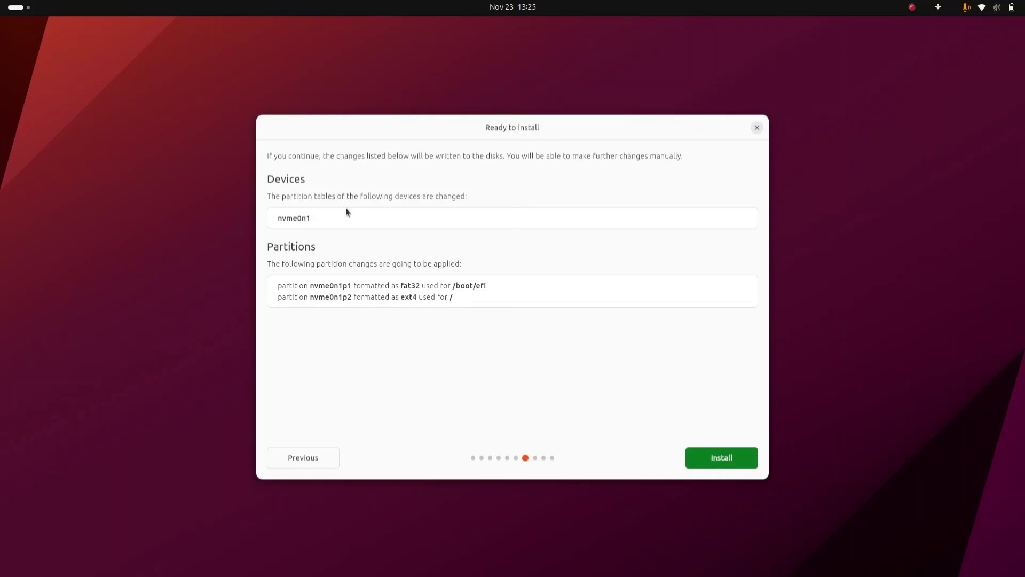
pyautogui.click(705, 457)
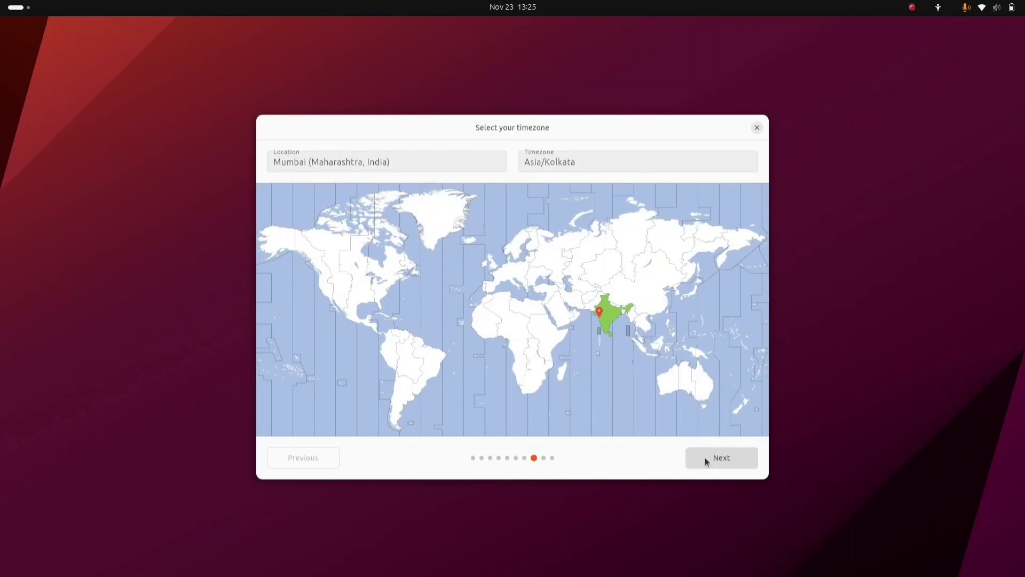
pyautogui.click(506, 319)
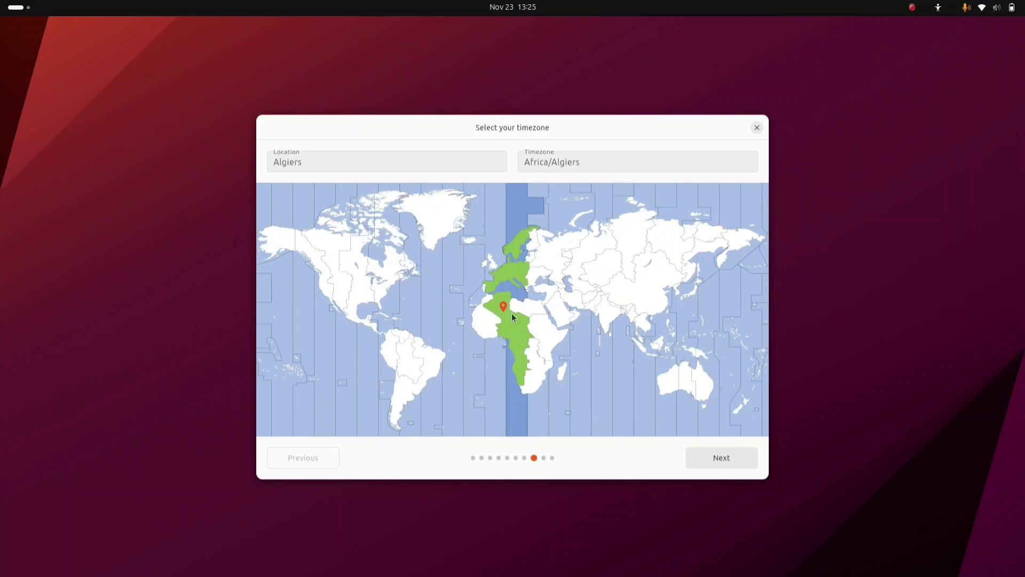
pyautogui.click(609, 250)
pyautogui.click(656, 283)
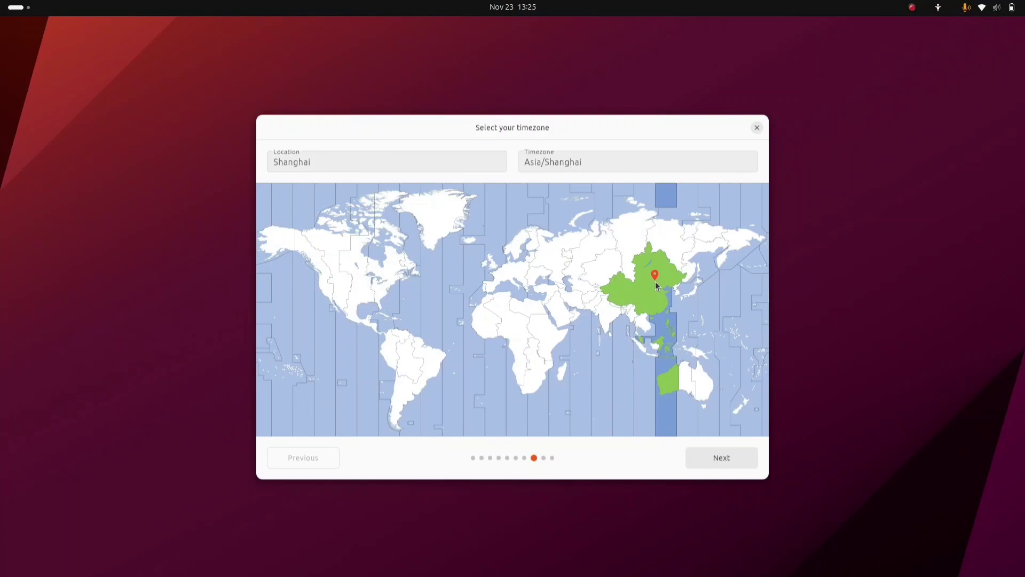
pyautogui.click(609, 318)
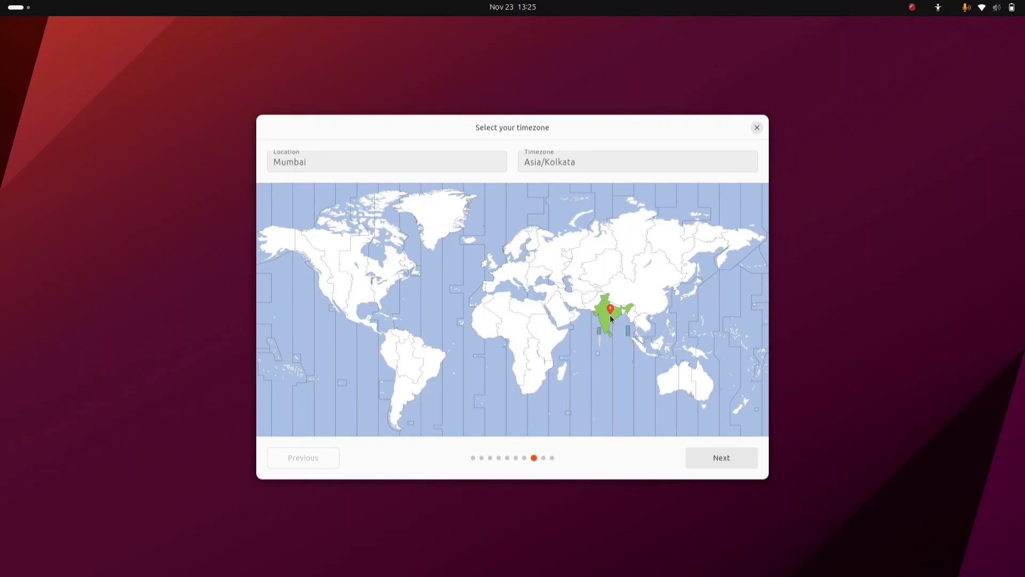
pyautogui.click(715, 462)
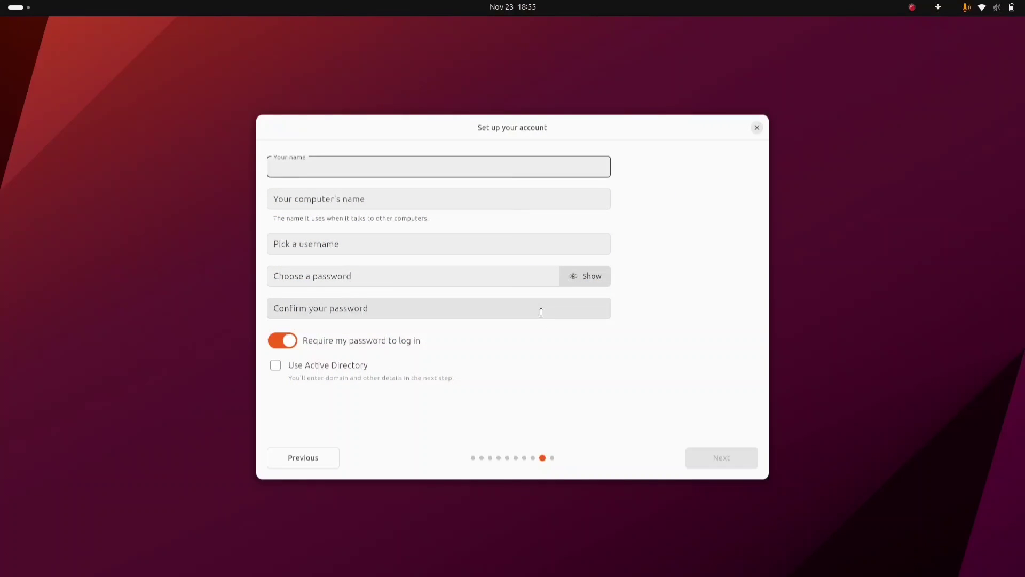
# - Enter the user's name, the account password twice, and computer name Pavilion
pyautogui.write('NH Soft')
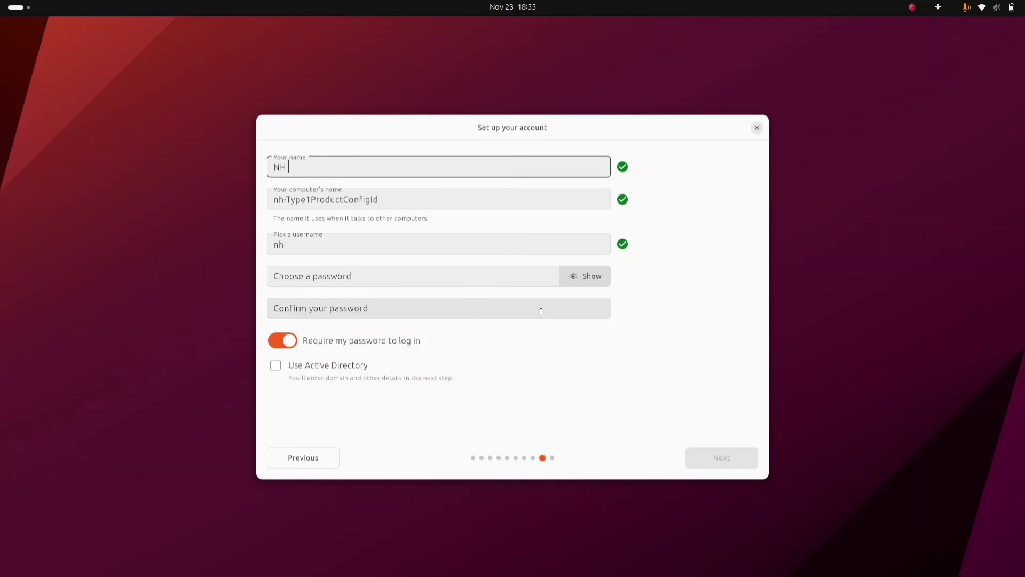
pyautogui.click(347, 275)
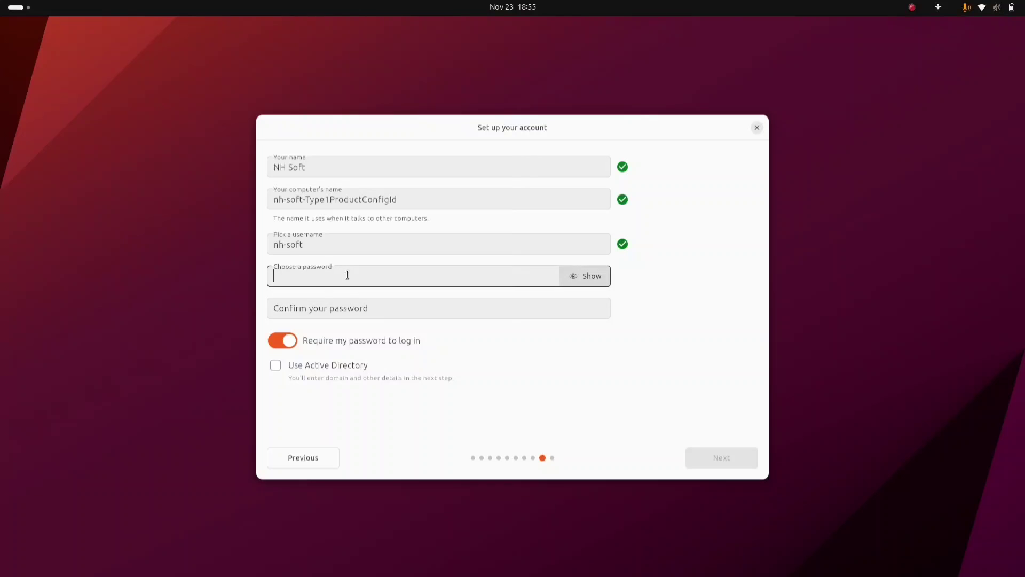
pyautogui.write('••••••')
pyautogui.click(339, 310)
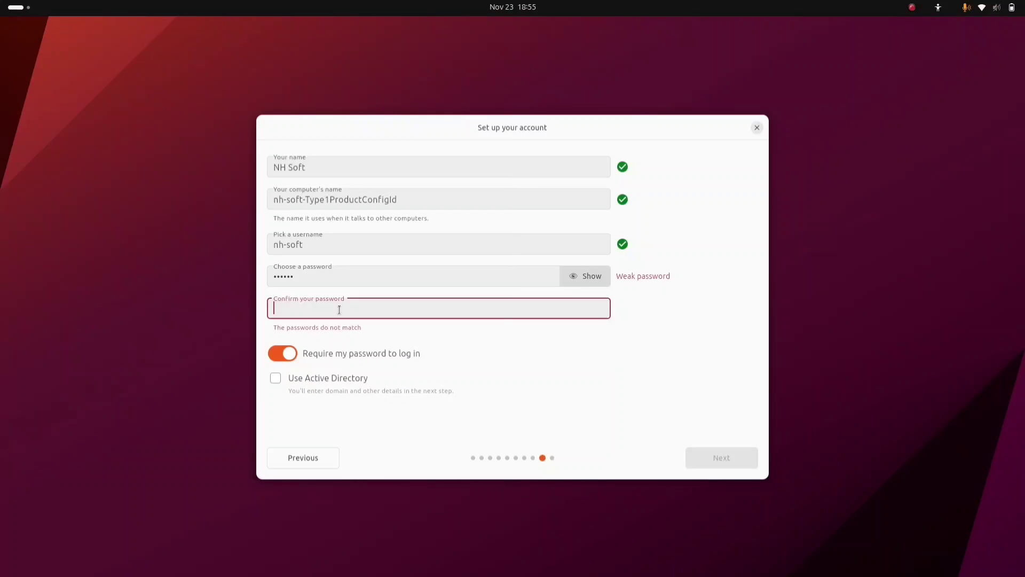
pyautogui.write('••••••')
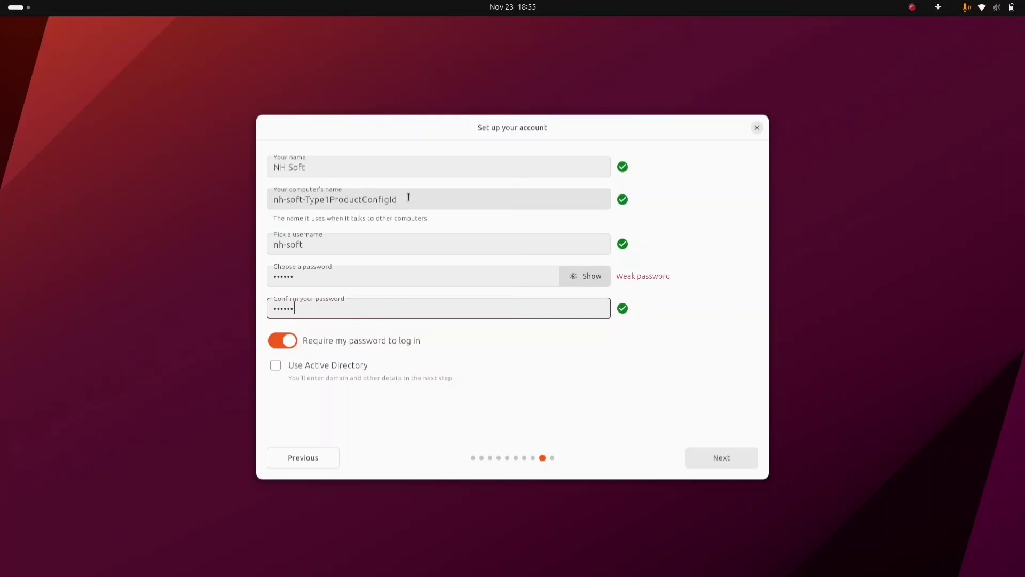
pyautogui.moveTo(408, 198); pyautogui.dragTo(259, 203)
pyautogui.write('Pavilion')
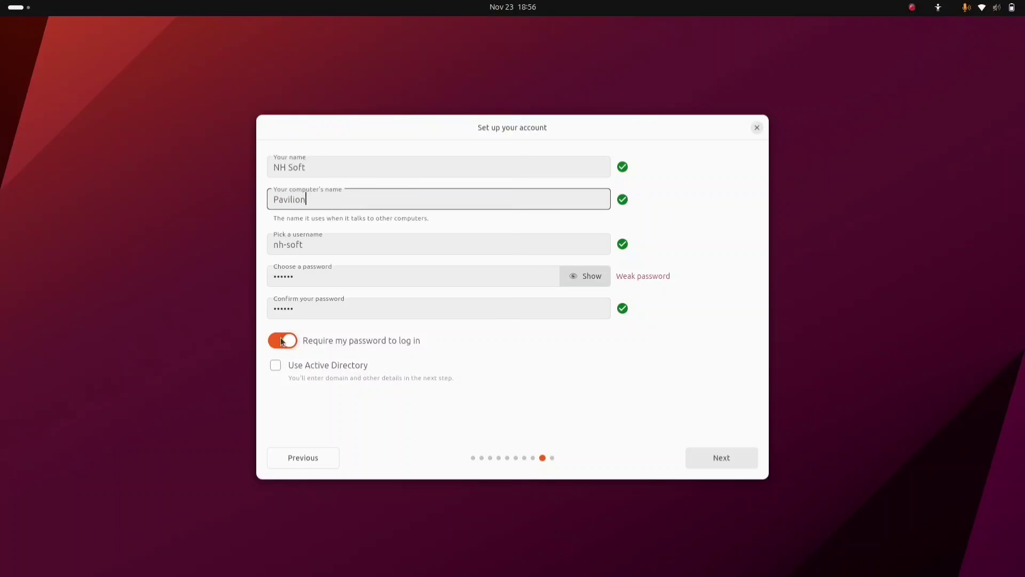
# - Accept the account details and keep the Light theme to begin installing Ubuntu 23.10.1
pyautogui.click(720, 457)
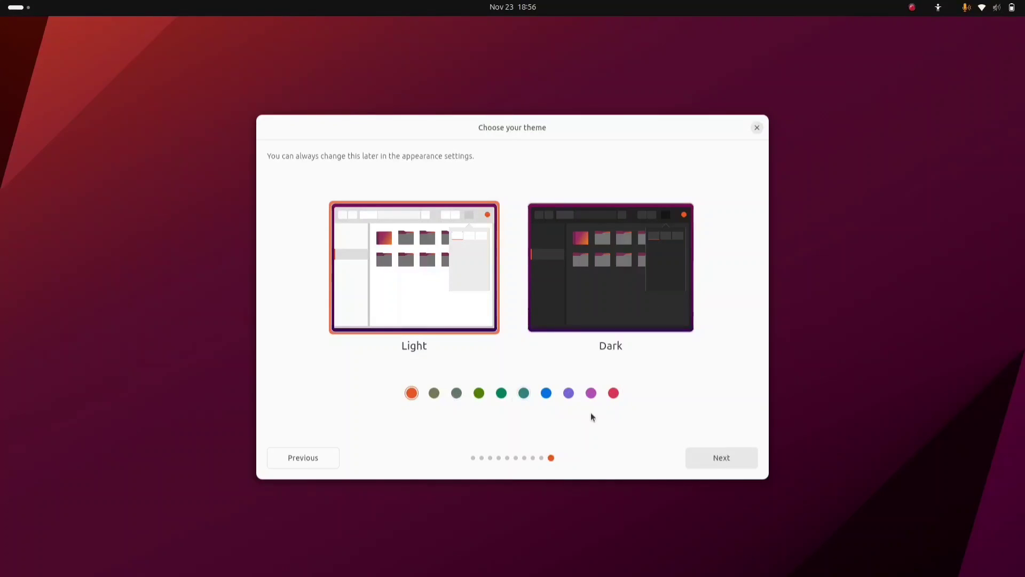
pyautogui.click(719, 459)
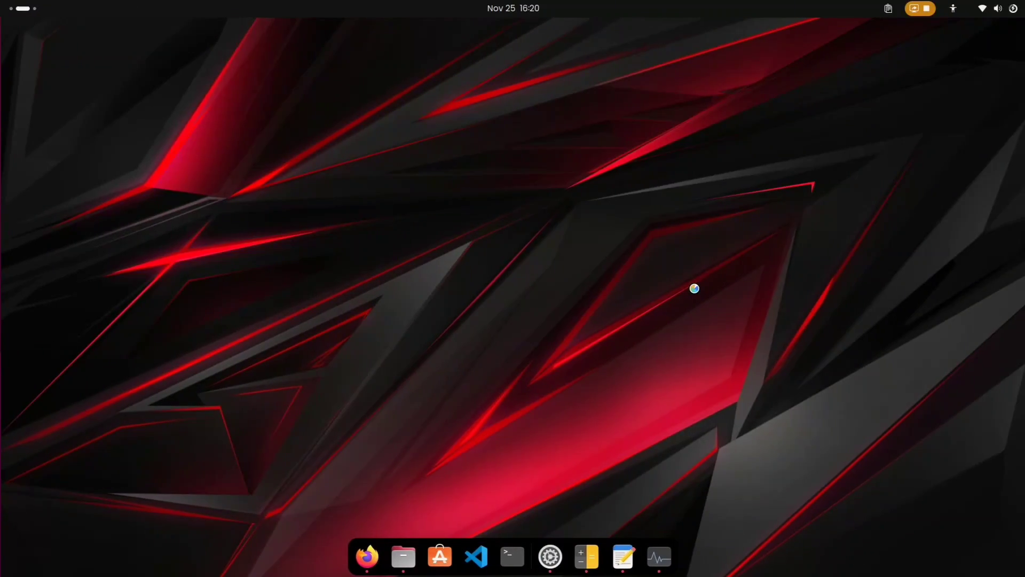
# - Dismiss the app grid and quick settings, then switch workspaces to end on Files at Home
pyautogui.press('super')
pyautogui.press('super')
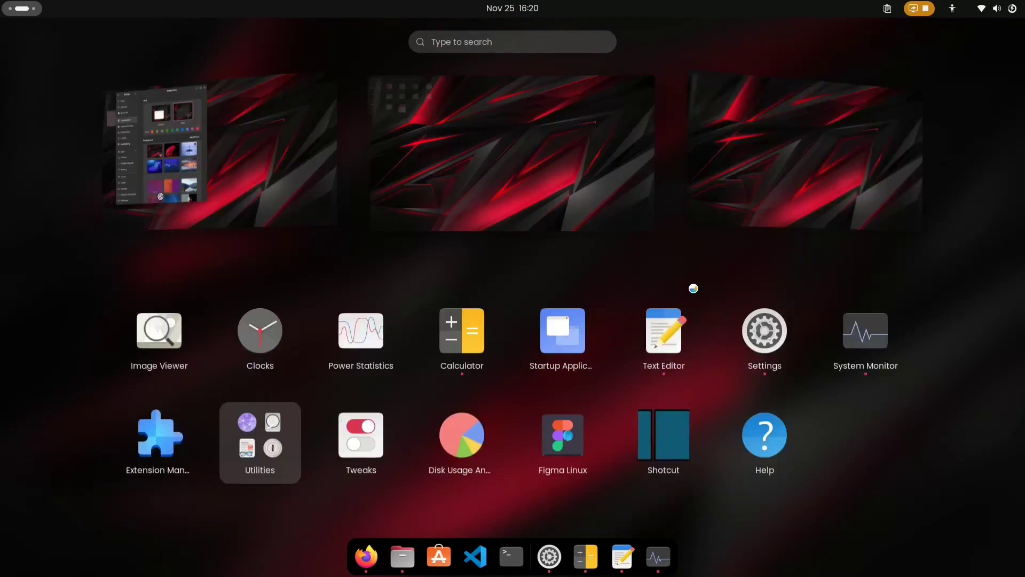
pyautogui.press('super+e')
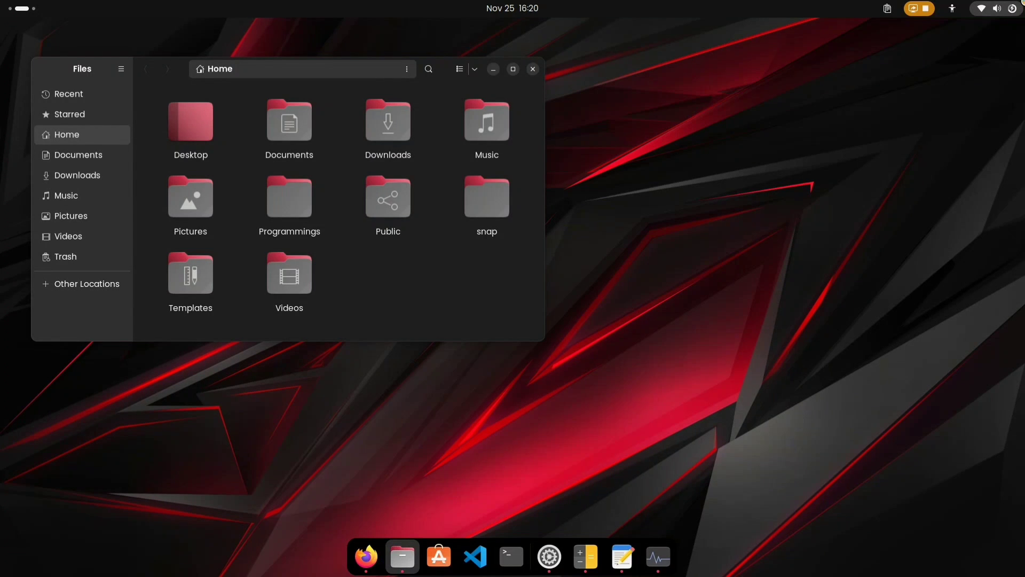
pyautogui.click(1003, 11)
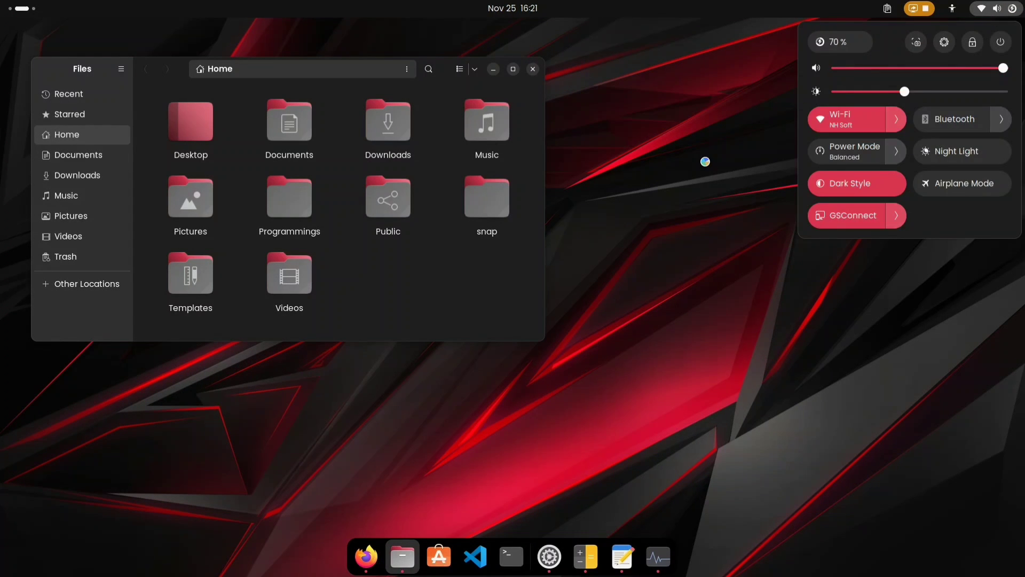
pyautogui.click(705, 161)
pyautogui.hotkey('ctrl', 'alt', 'Left')
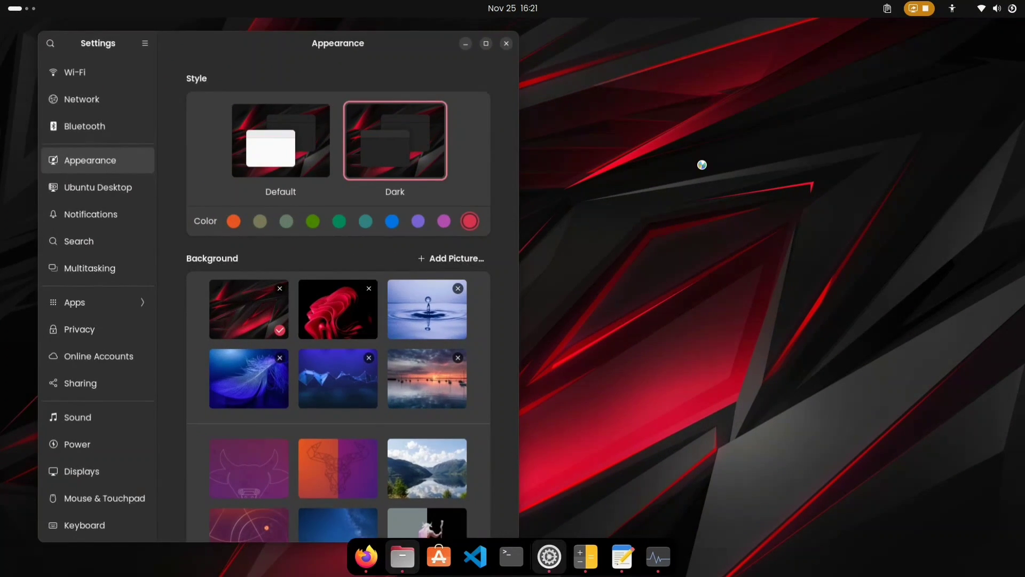
pyautogui.press('super')
pyautogui.press('super')
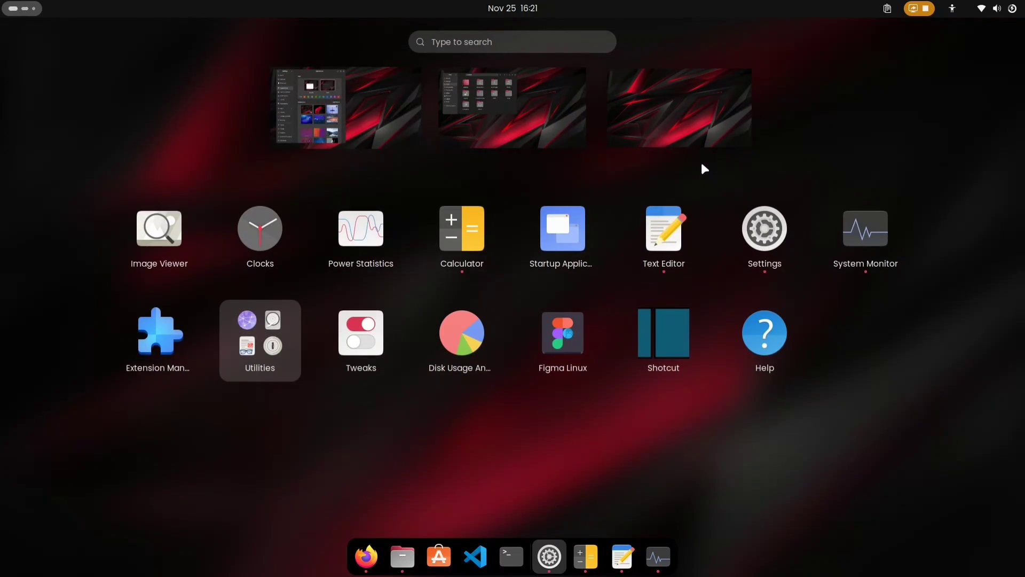
pyautogui.hotkey('ctrl', 'alt', 'Left')
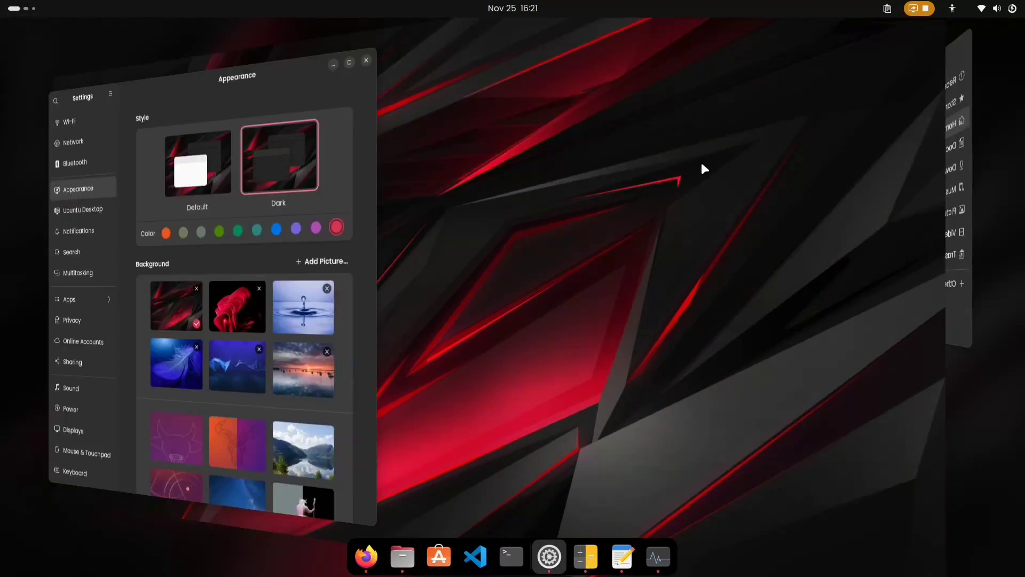
pyautogui.hotkey('ctrl', 'alt', 'Right')
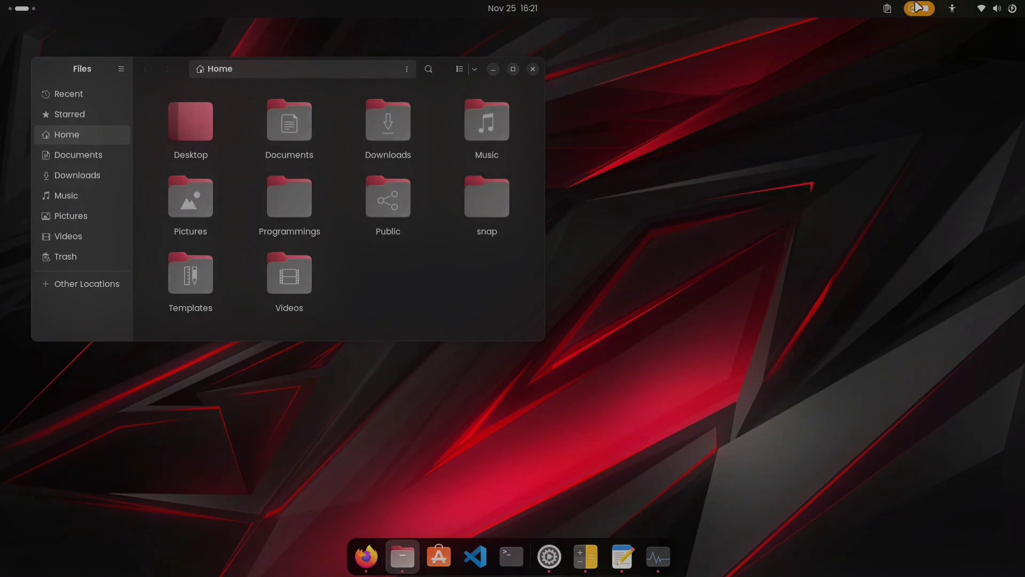